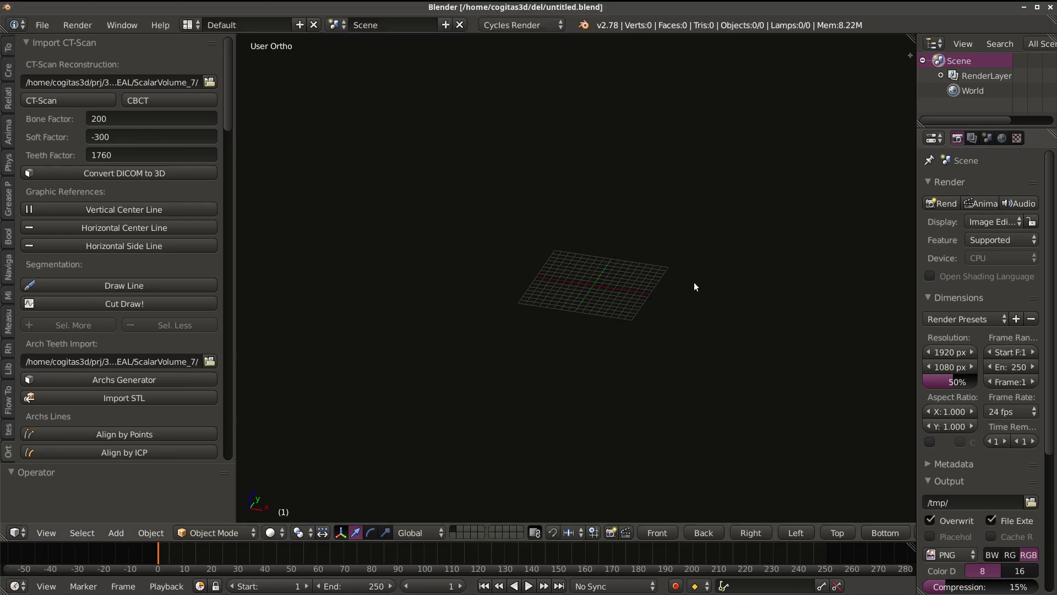
Step: Zoom and orbit the viewport around the floor grid
scroll(580, 323, "up", 5)
scroll(590, 366, "up", 1)
scroll(578, 375, "up", 1)
scroll(617, 377, "up", 1)
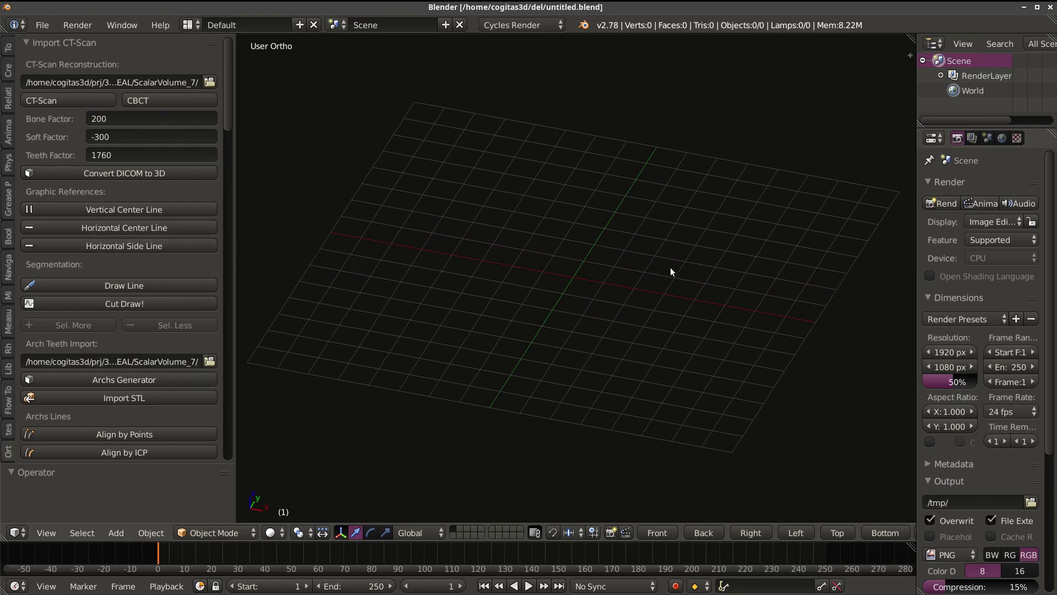
mouse_move(570, 406)
middle_mouse_down()
mouse_move(627, 402)
mouse_move(743, 346)
mouse_move(335, 284)
middle_mouse_up()
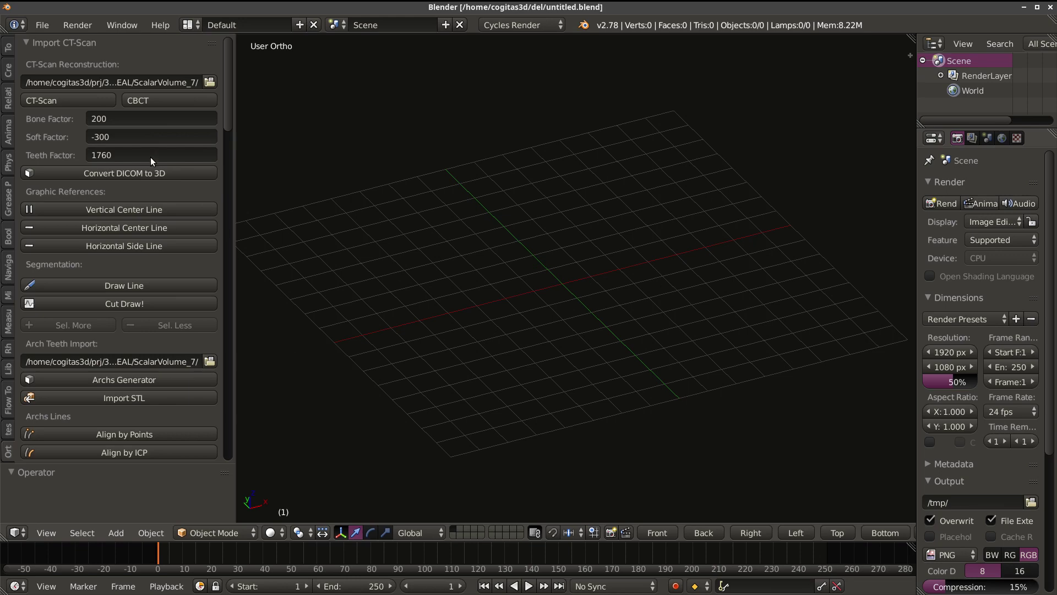
Step: Convert the DICOM scan to 3D and follow the Dicom2Mesh progress in the Terminal
left_click(129, 176)
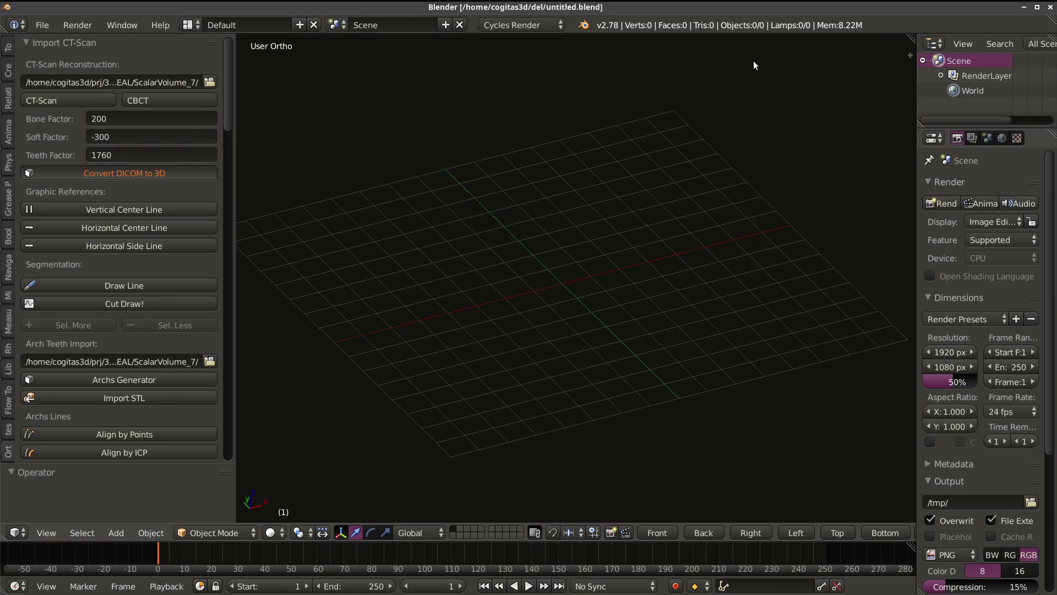
left_click(925, 26)
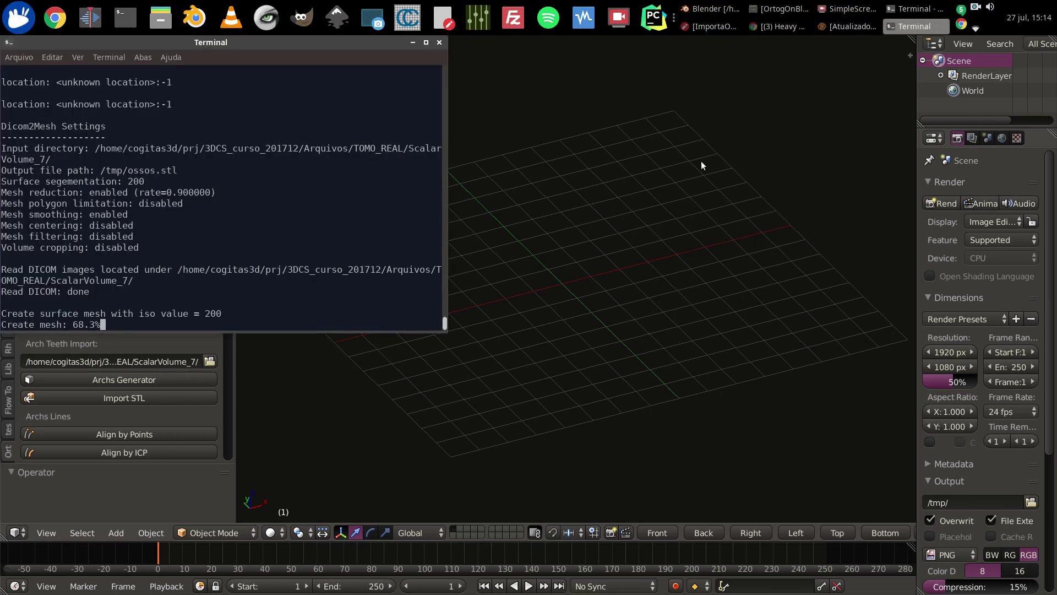
left_click_drag(340, 48, 675, 160)
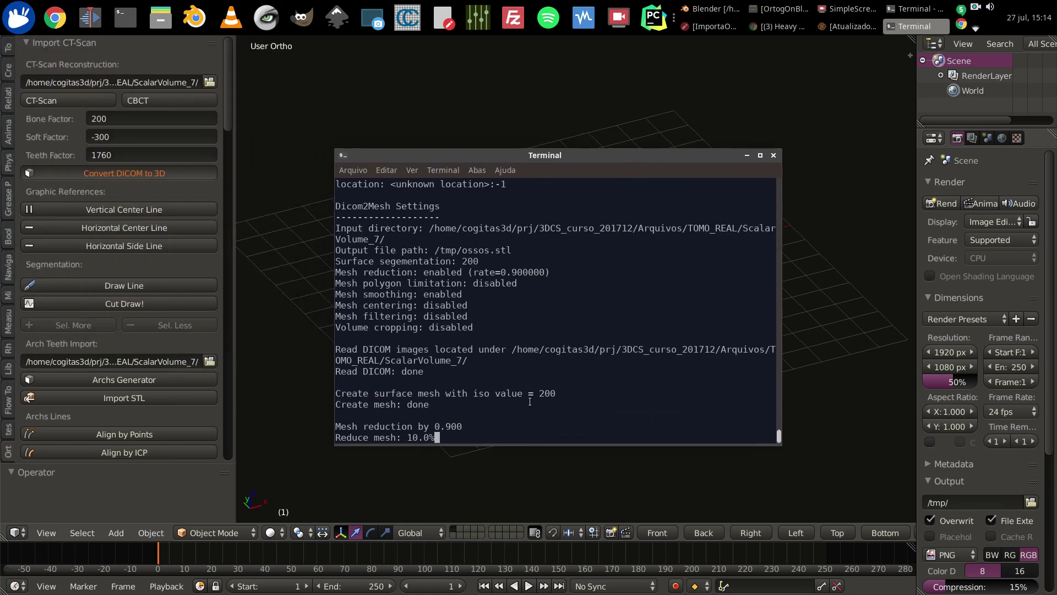
mouse_move(533, 154)
left_mouse_down()
mouse_move(808, 294)
mouse_move(809, 304)
left_mouse_up()
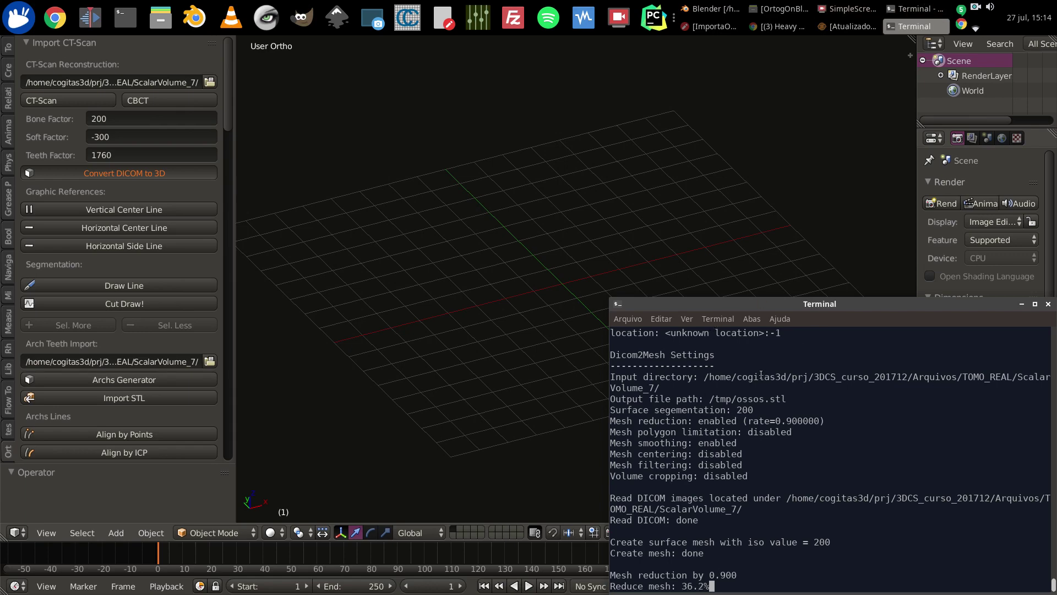
right_click(975, 6)
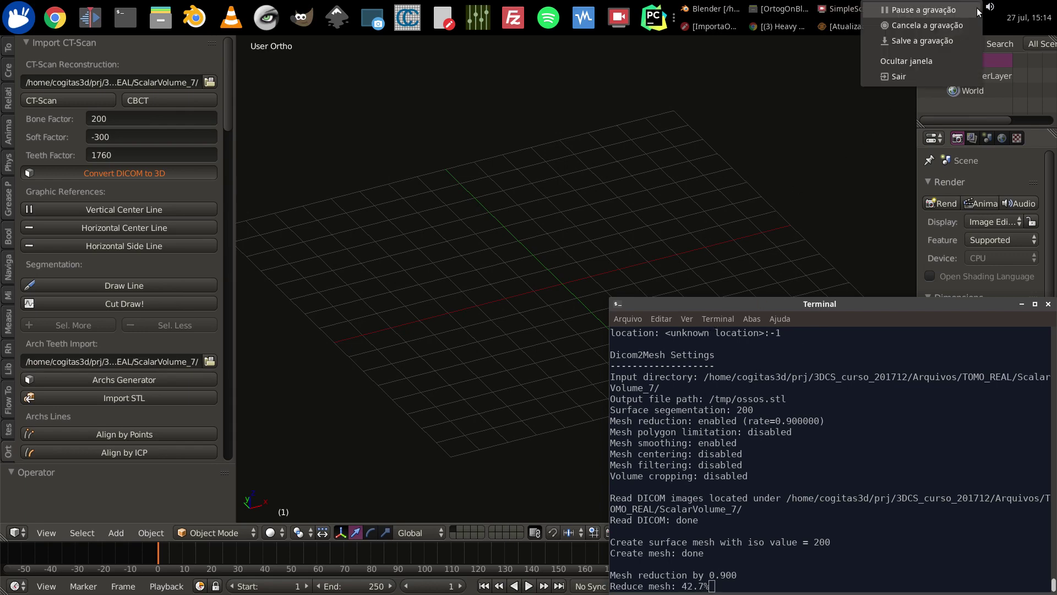
left_click(870, 410)
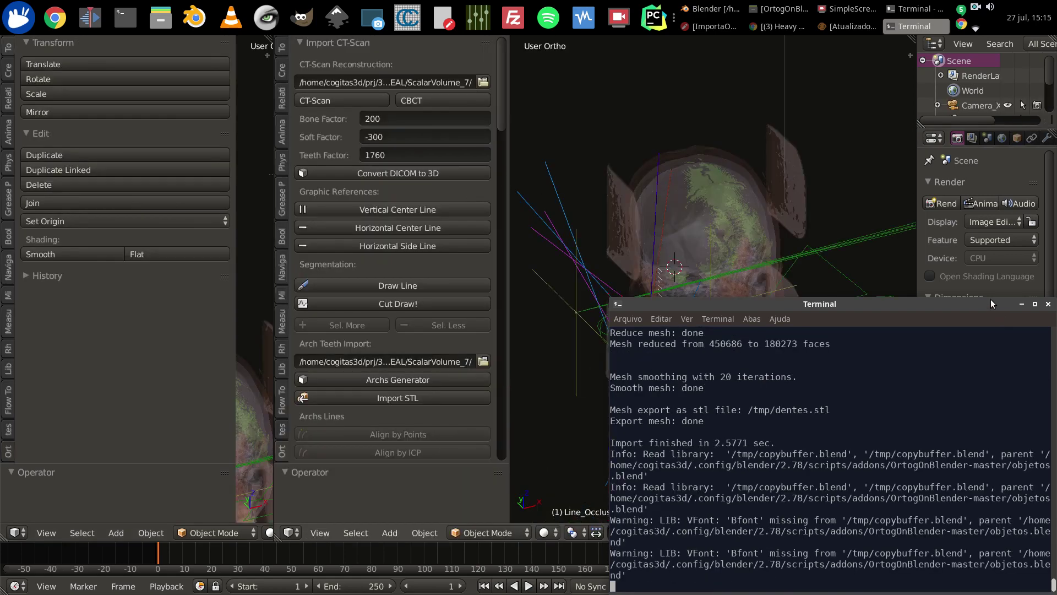
Step: Minimize the Terminal, hide the tool shelves, and split the two 3D views equally
left_click_drag(991, 303, 892, 256)
left_click(859, 244)
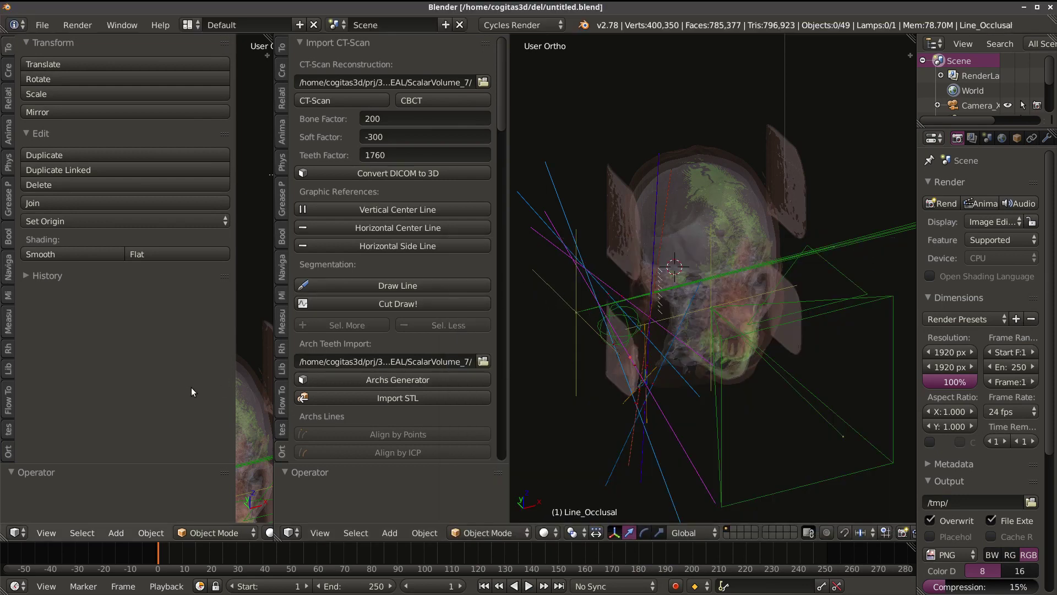
key("t")
key("t")
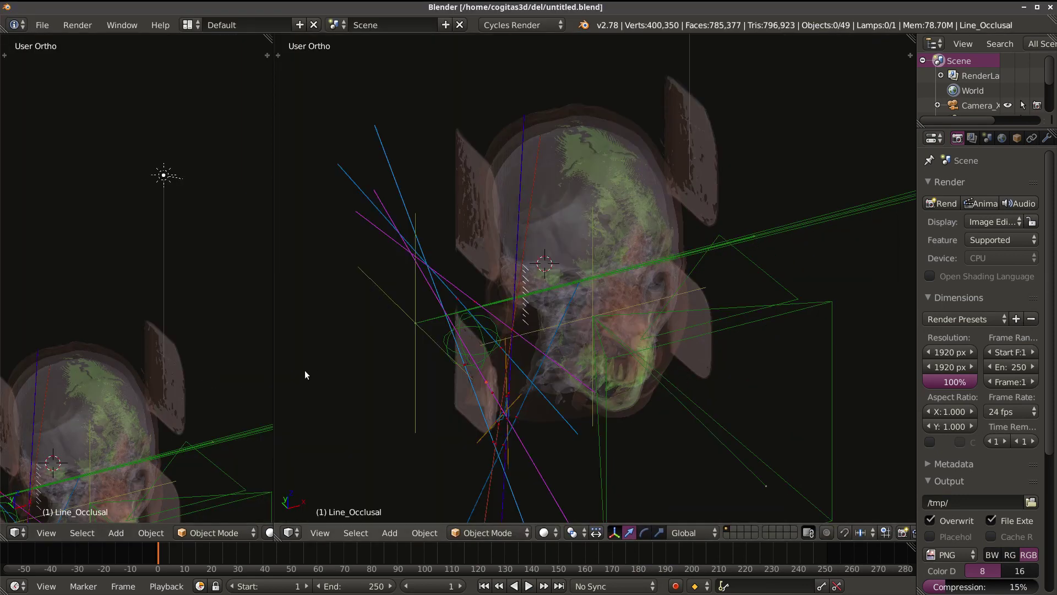
left_click_drag(274, 372, 544, 372)
Step: Orbit the left view to the skull's side profile and select the panoramic X-ray camera
mouse_move(314, 395)
middle_mouse_down()
mouse_move(272, 319)
mouse_move(279, 249)
mouse_move(317, 300)
middle_mouse_up()
scroll(317, 302, "up", 2)
scroll(289, 355, "up", 2)
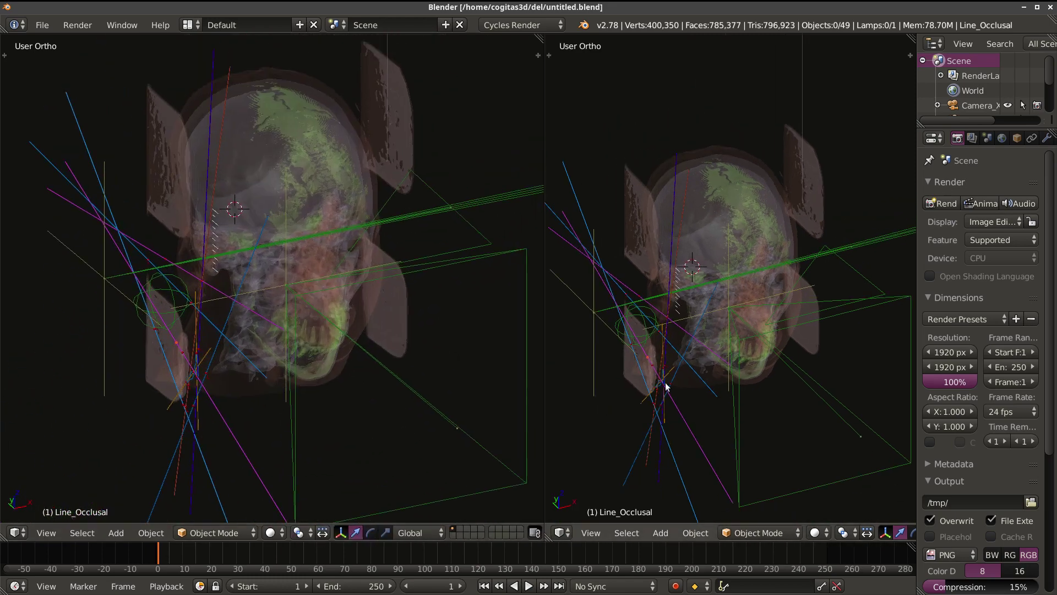
middle_click_drag(328, 366, 372, 324)
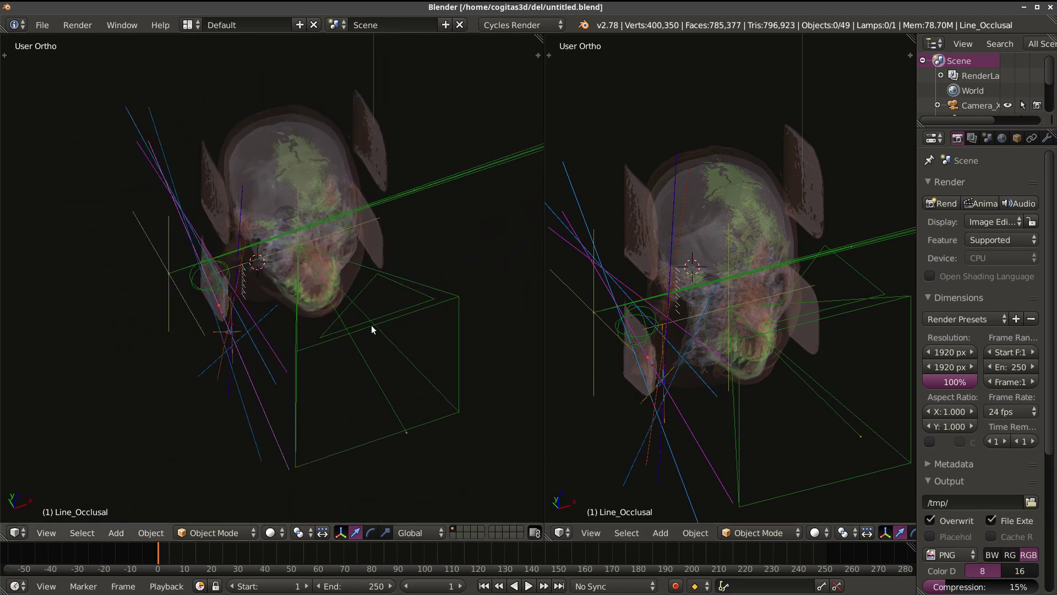
key("KP_7")
mouse_move(314, 346)
middle_mouse_down()
mouse_move(328, 259)
mouse_move(316, 310)
mouse_move(365, 320)
mouse_move(337, 271)
mouse_move(278, 378)
mouse_move(329, 366)
middle_mouse_up()
scroll(264, 362, "up", 3)
mouse_move(263, 362)
middle_mouse_down()
mouse_move(366, 342)
mouse_move(303, 359)
mouse_move(347, 331)
mouse_move(314, 337)
middle_mouse_up()
scroll(302, 358, "down", 3)
mouse_move(366, 371)
middle_mouse_down()
mouse_move(323, 361)
mouse_move(365, 329)
mouse_move(413, 346)
mouse_move(333, 366)
mouse_move(333, 388)
mouse_move(246, 356)
mouse_move(298, 321)
mouse_move(323, 319)
middle_mouse_up()
mouse_move(305, 370)
middle_mouse_down()
mouse_move(332, 395)
mouse_move(377, 392)
mouse_move(380, 383)
mouse_move(356, 378)
mouse_move(328, 323)
mouse_move(298, 399)
middle_mouse_up()
right_click(366, 403)
Step: Make Camera_X_Ray_Panoramic the active camera, look through it in the left view and zoom in
key("KP_7")
key("ctrl+KP_0")
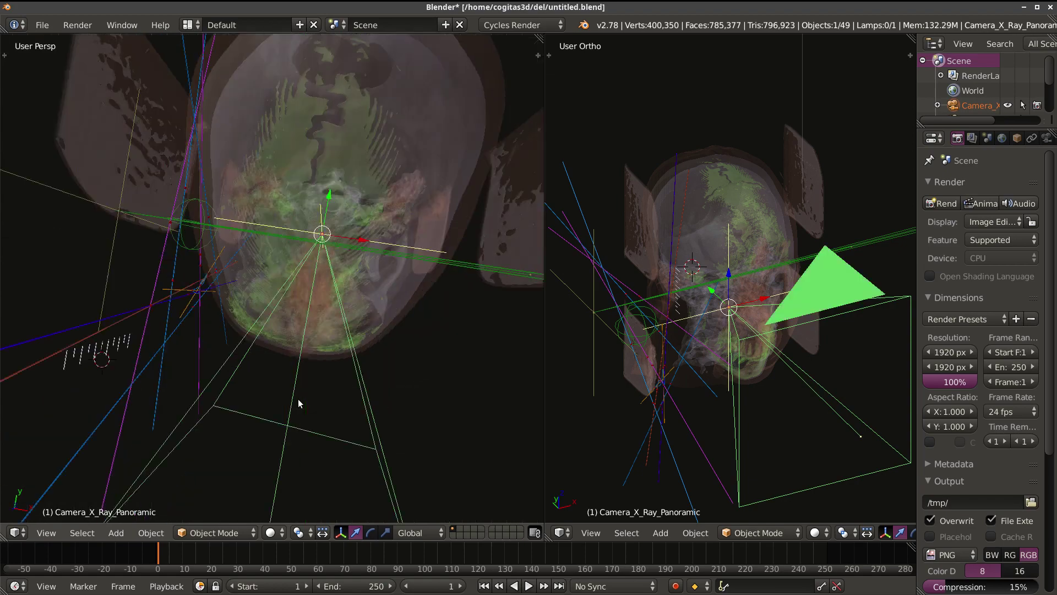
scroll(298, 398, "up", 3)
scroll(355, 401, "up", 1)
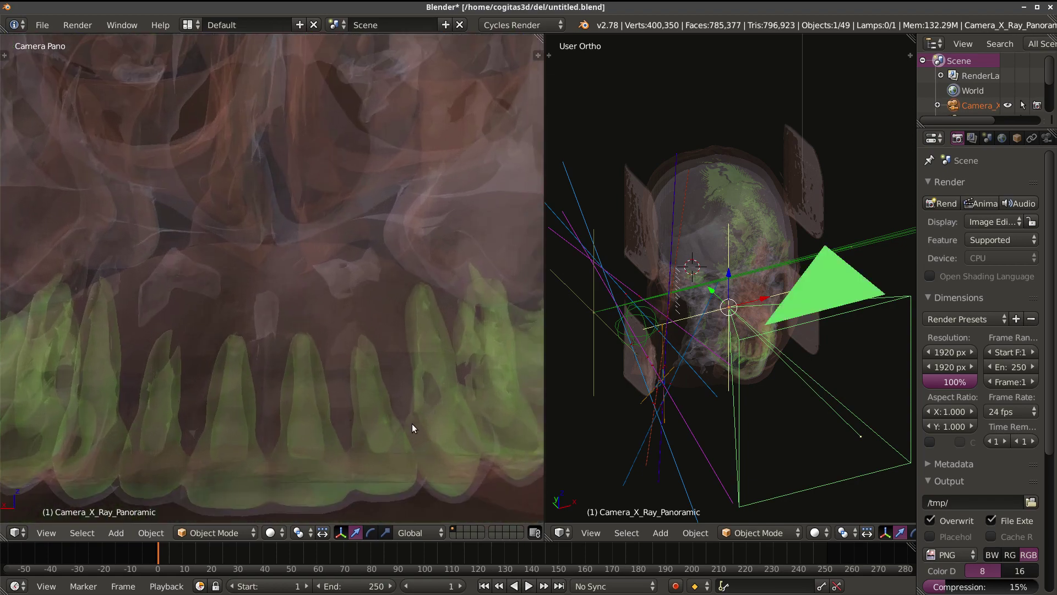
scroll(412, 424, "down", 2)
scroll(379, 401, "up", 1)
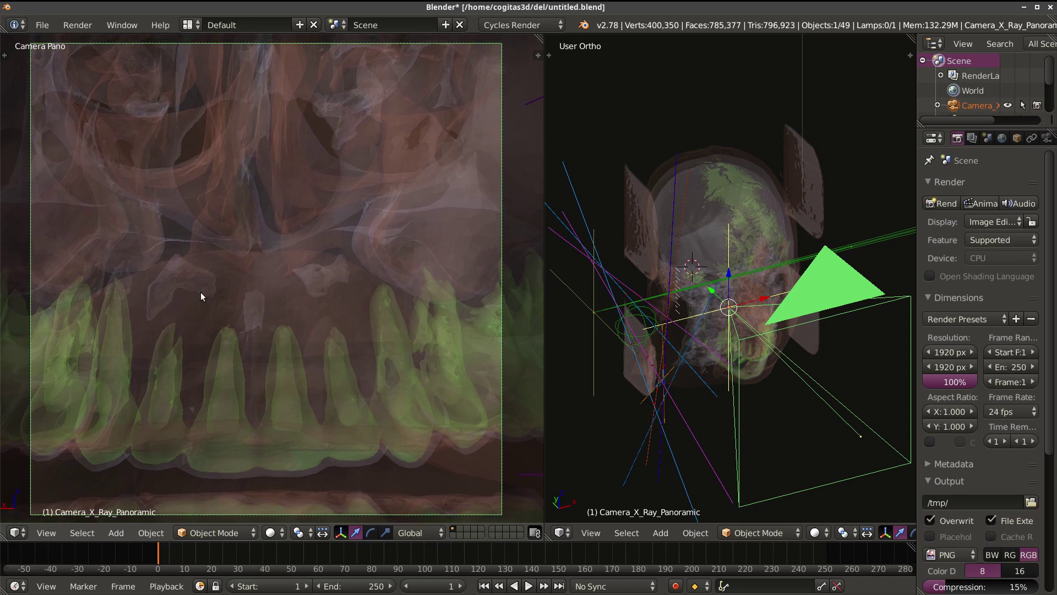
Step: Show the panoramic camera view in rendered shading and orbit the right view around skull and camera
key("shift+z")
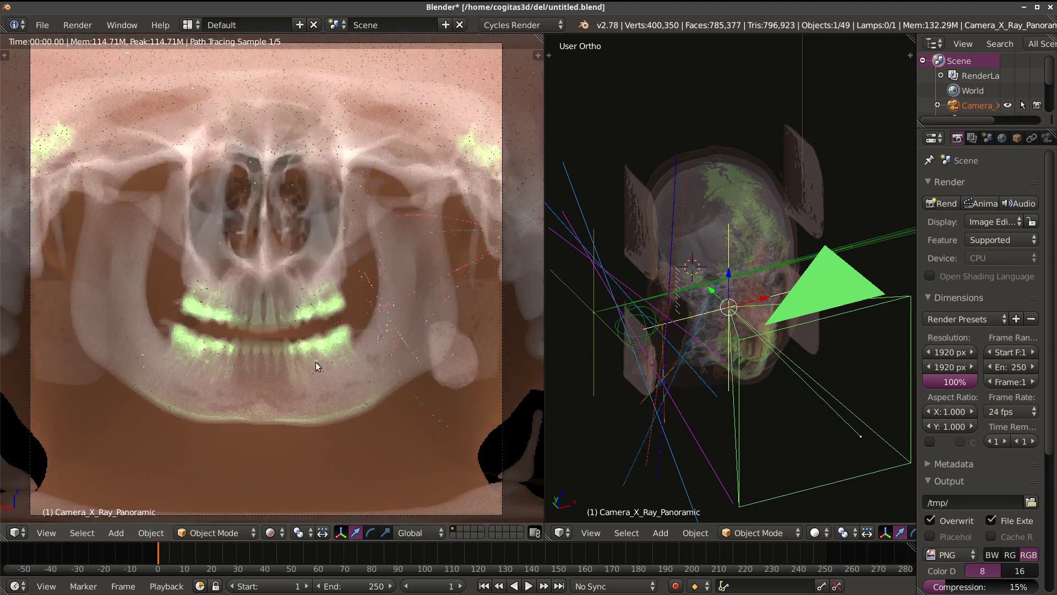
scroll(315, 362, "up", 1)
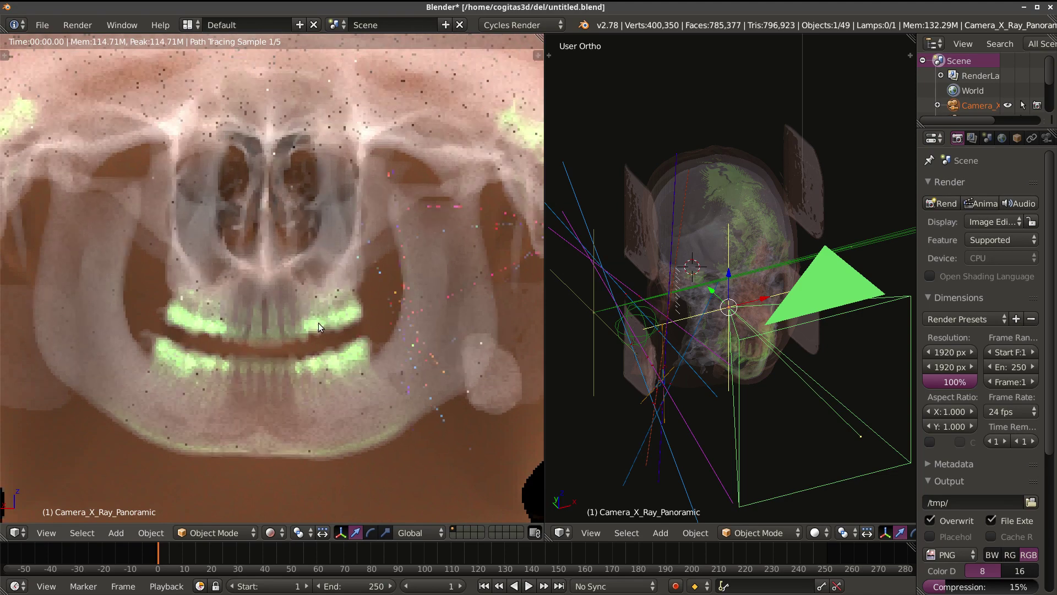
scroll(318, 323, "up", 1)
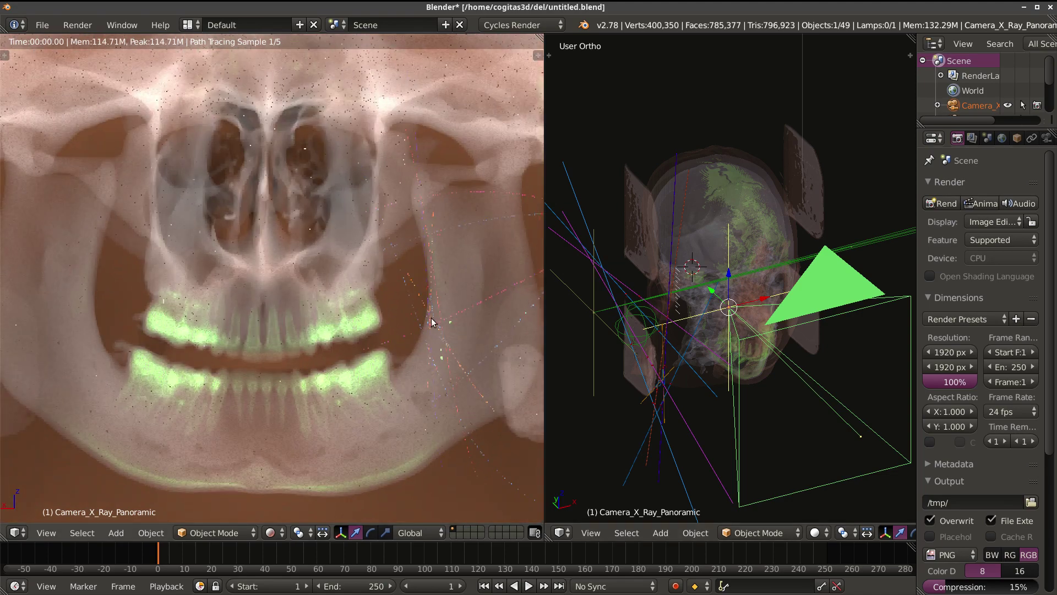
scroll(811, 314, "up", 4)
scroll(788, 330, "up", 2)
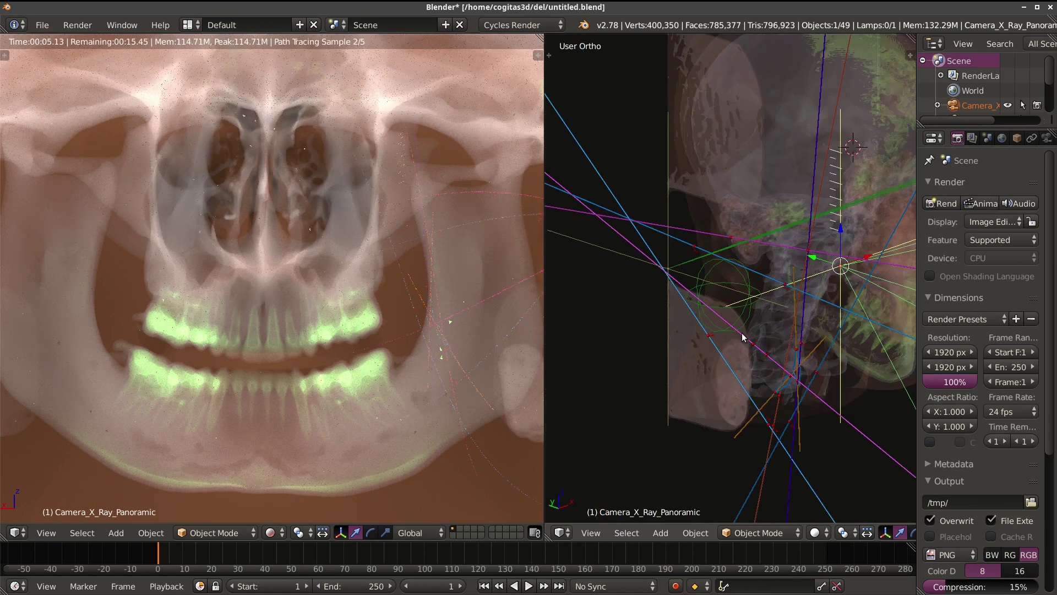
scroll(768, 351, "up", 2)
middle_click_drag(767, 351, 456, 359)
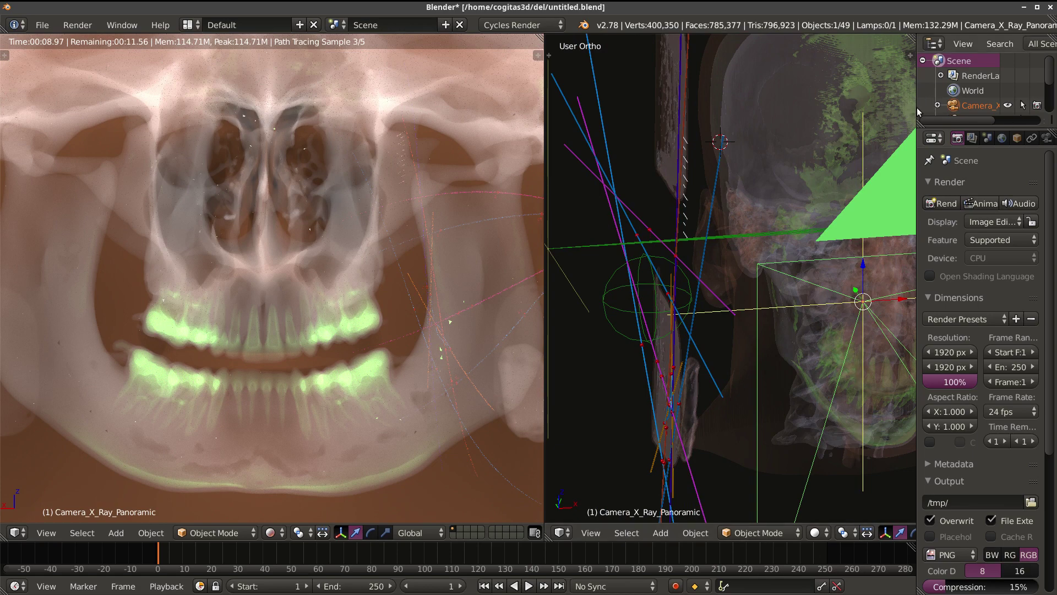
left_click_drag(918, 112, 776, 112)
Step: List the outliner by Groups and hide the 2D_cephalometry_all and 2D_cephalometry_lines groups
left_click(944, 46)
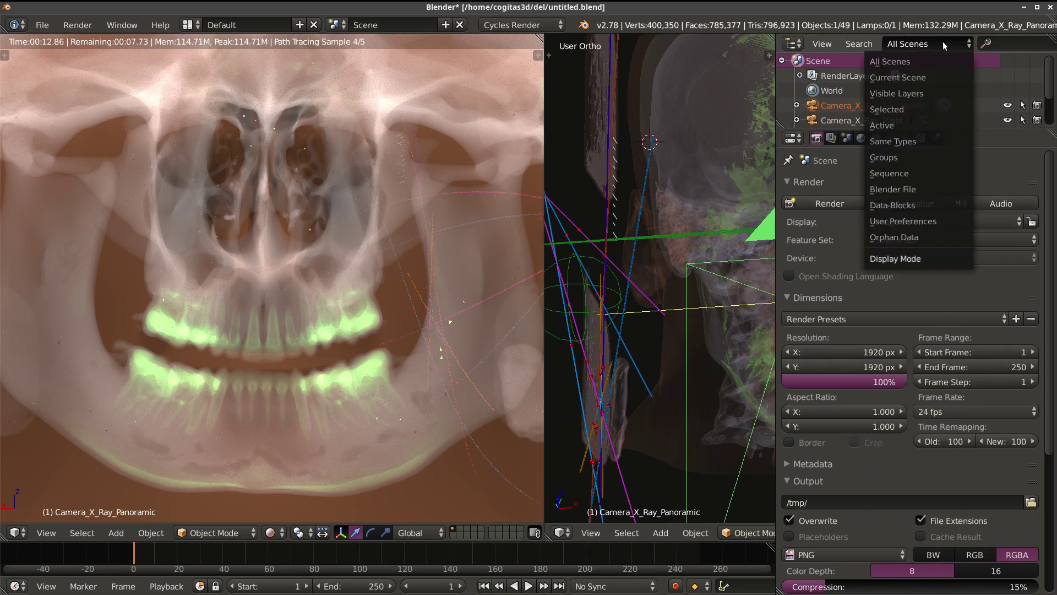
left_click(893, 158)
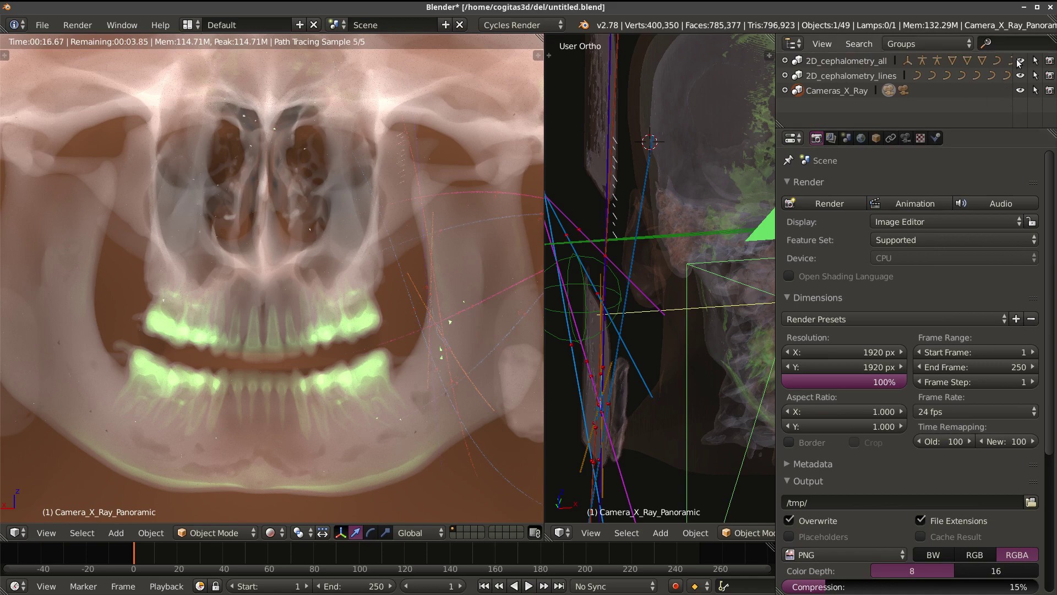
left_click(1020, 60)
left_click(1020, 76)
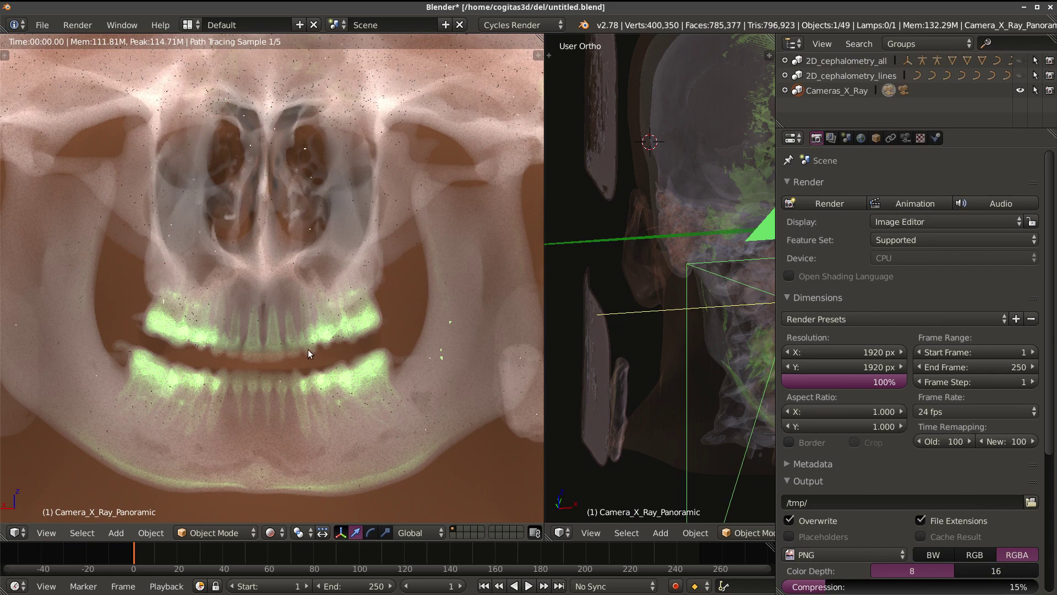
Step: Deselect all, widen the right view, and unhide the cephalometry objects
middle_click_drag(296, 359, 295, 372)
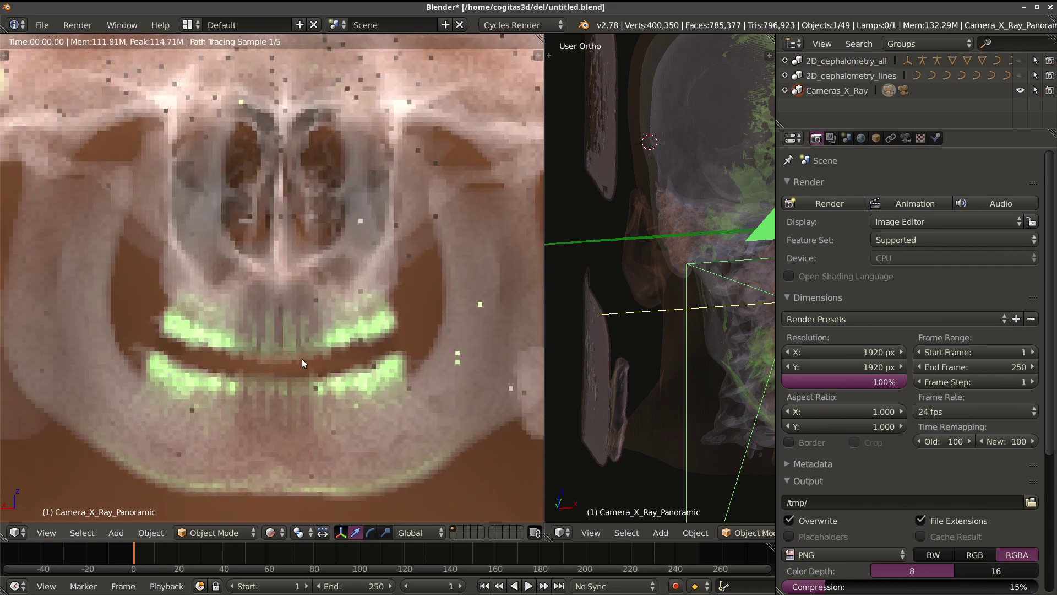
right_click(655, 448)
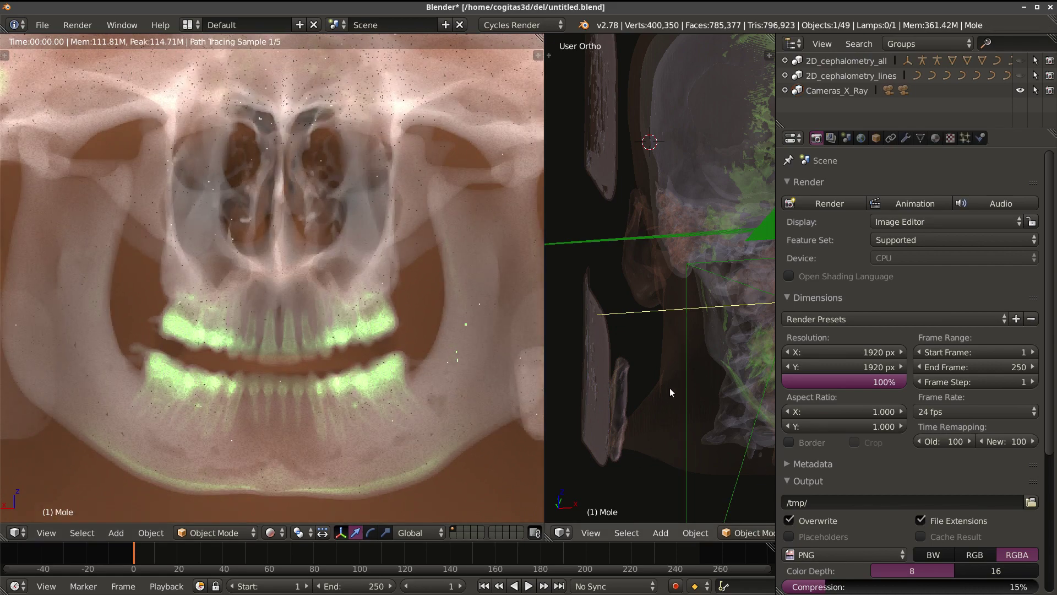
key("a")
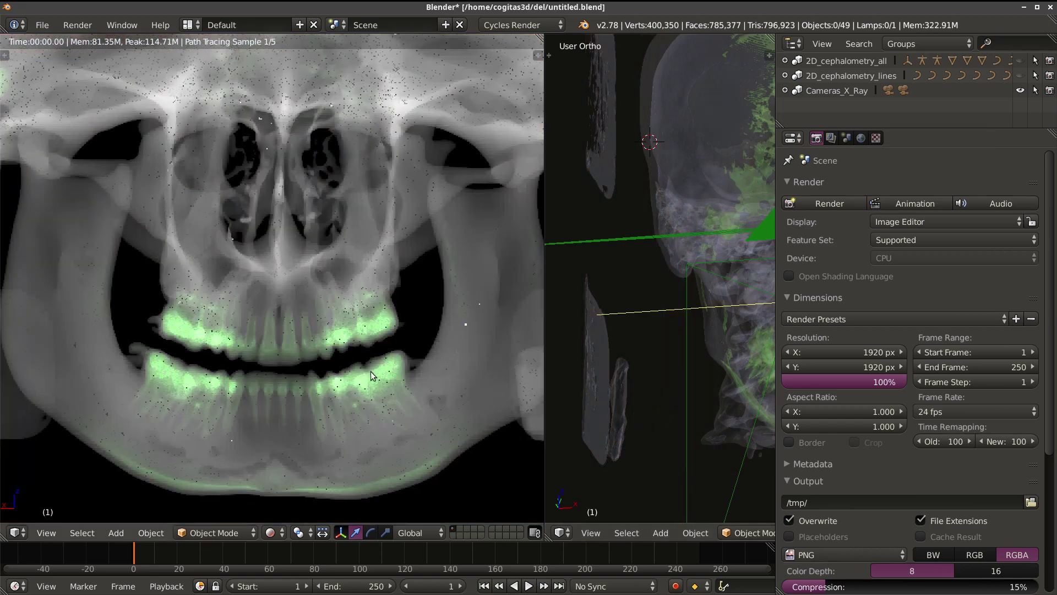
middle_click_drag(291, 367, 380, 359)
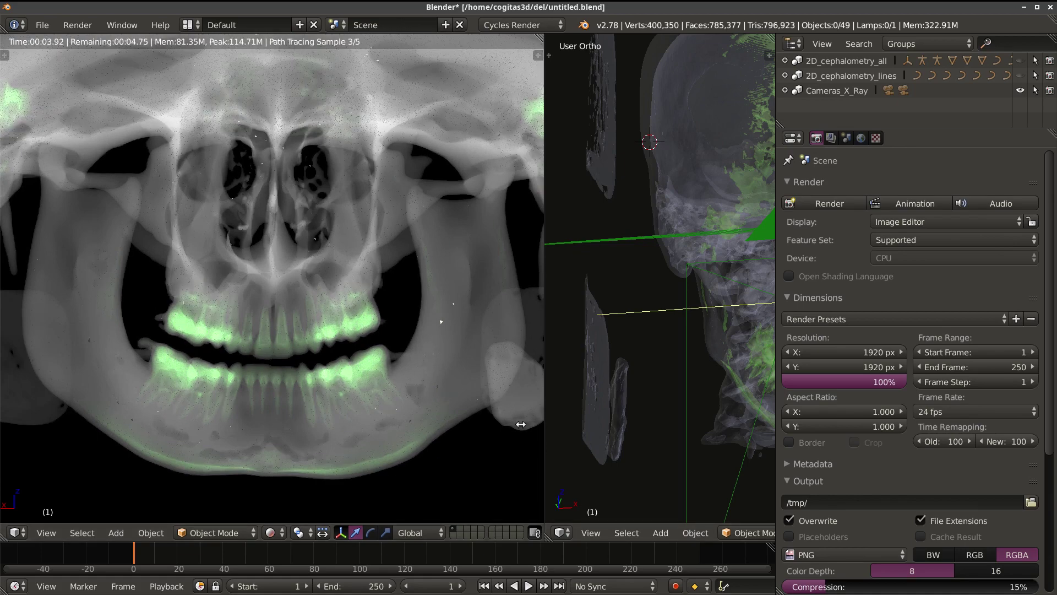
left_click_drag(521, 424, 339, 424)
key("alt+h")
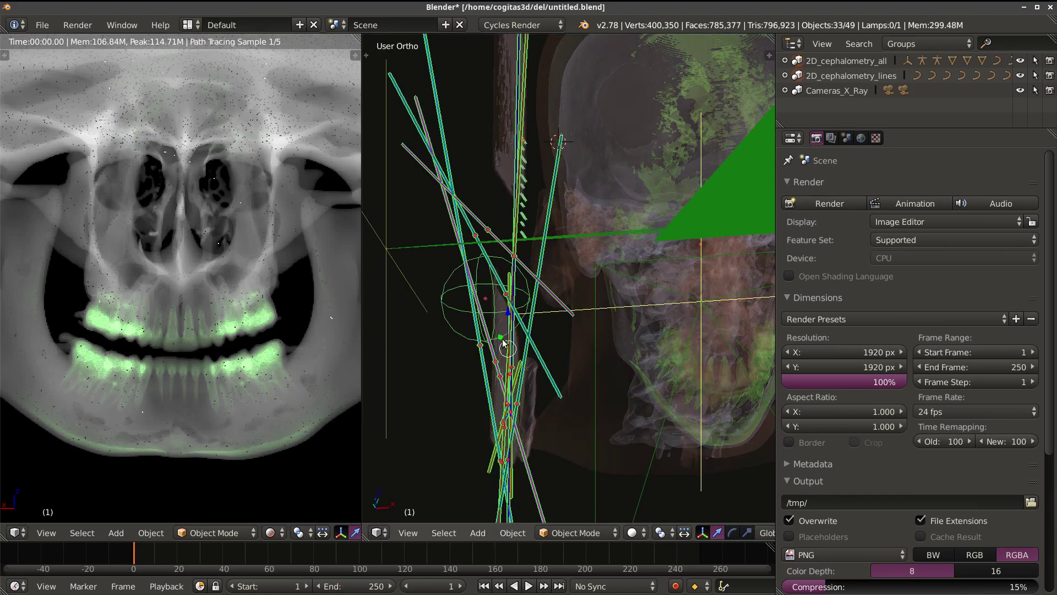
Step: Deselect everything, orbit the right view around the head, and set the left view to wireframe
scroll(504, 343, "down", 3)
key("a")
middle_click_drag(504, 343, 558, 373)
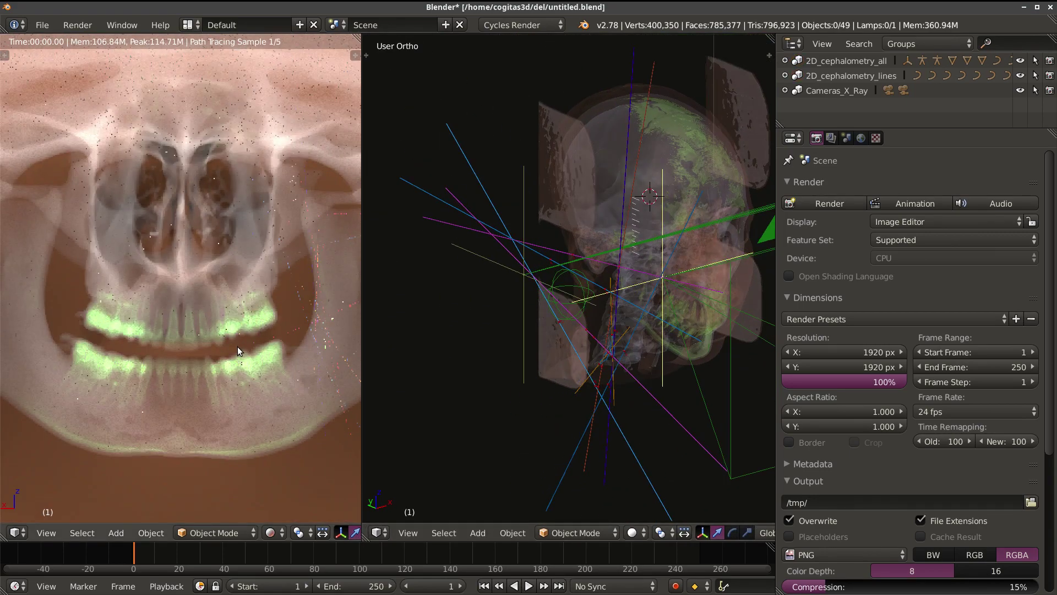
key("z")
Step: From the top view, select Camera_X_Ray_Right and look through it in the left view
key("KP_7")
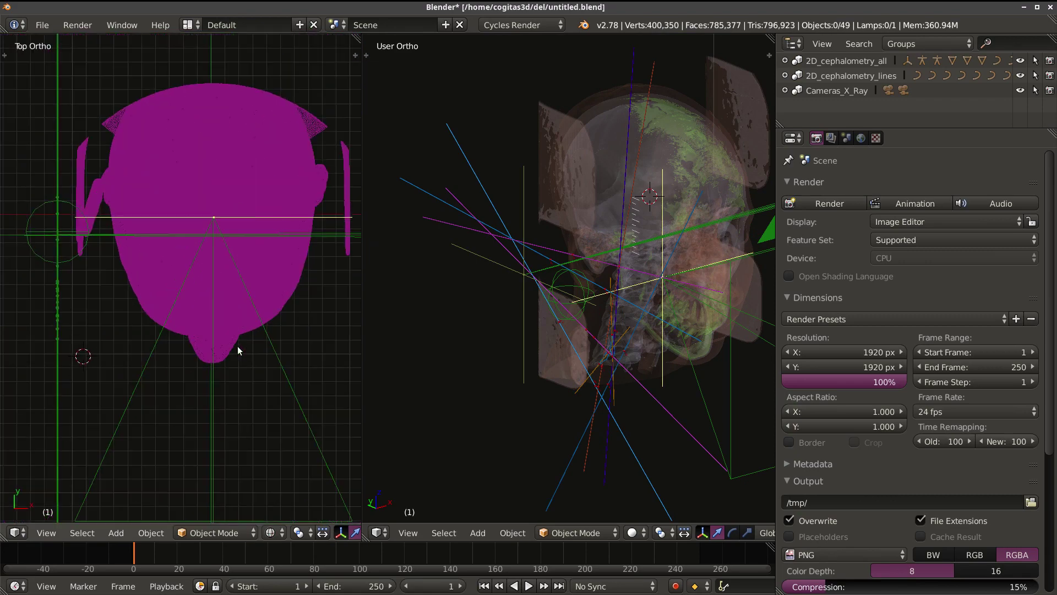
scroll(209, 328, "down", 4)
right_click(91, 271)
scroll(146, 285, "up", 2)
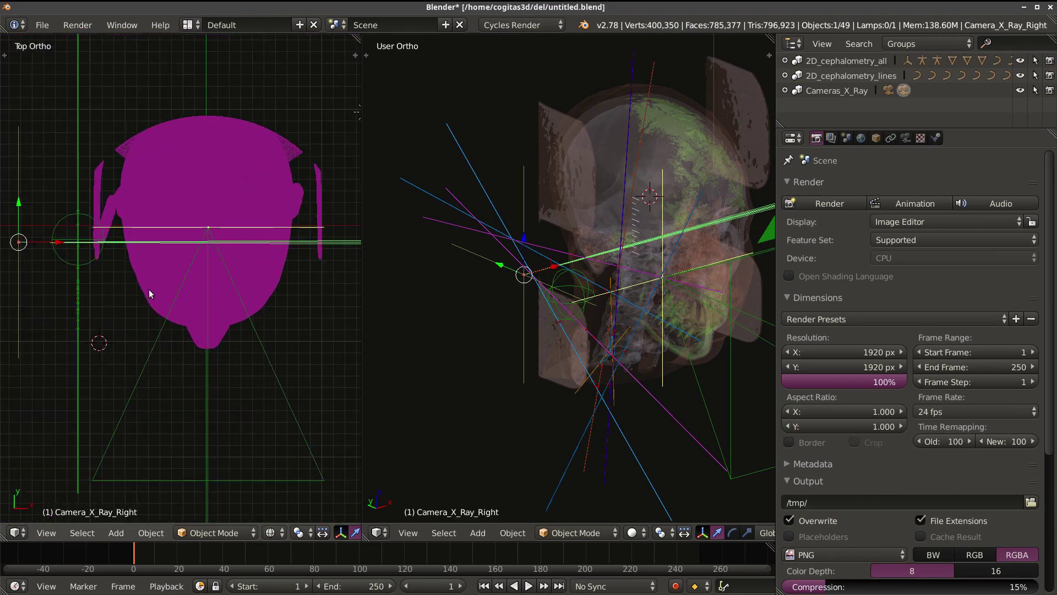
scroll(176, 297, "up", 1)
scroll(215, 303, "up", 1)
scroll(224, 303, "down", 1)
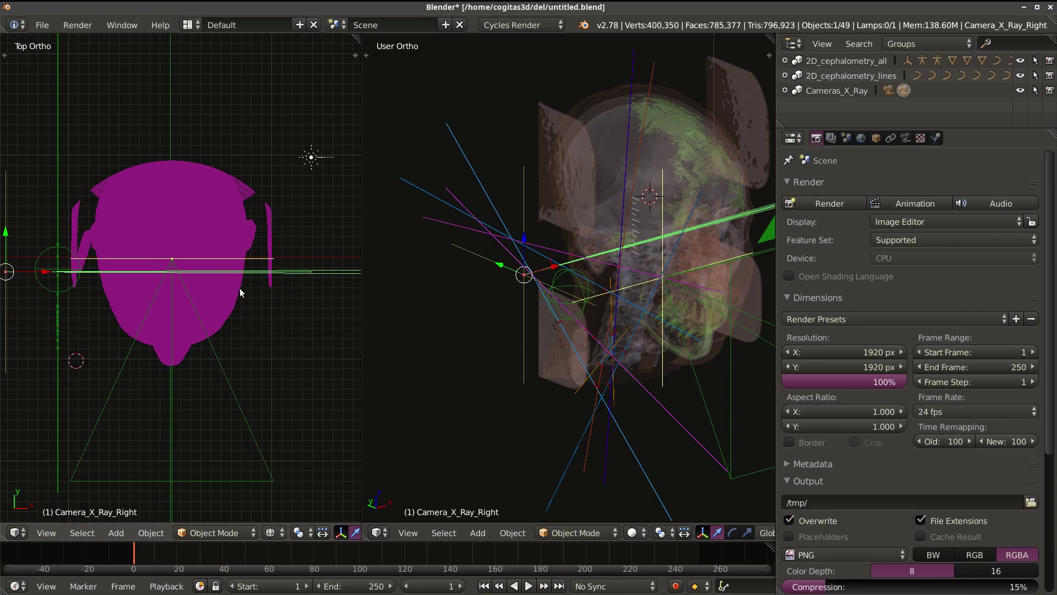
middle_click_drag(202, 314, 217, 315, "shift")
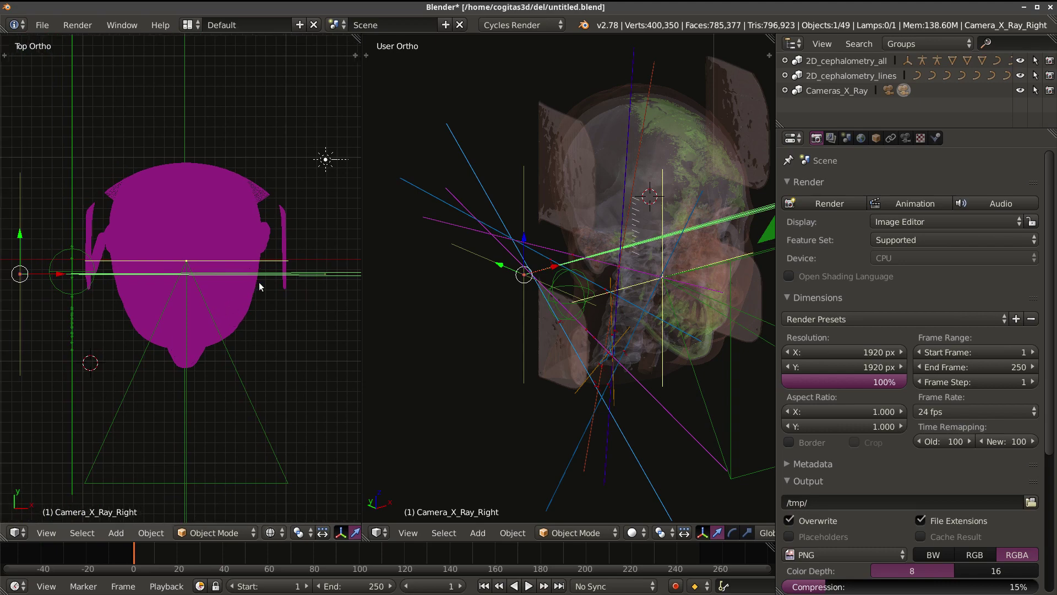
key("KP_0")
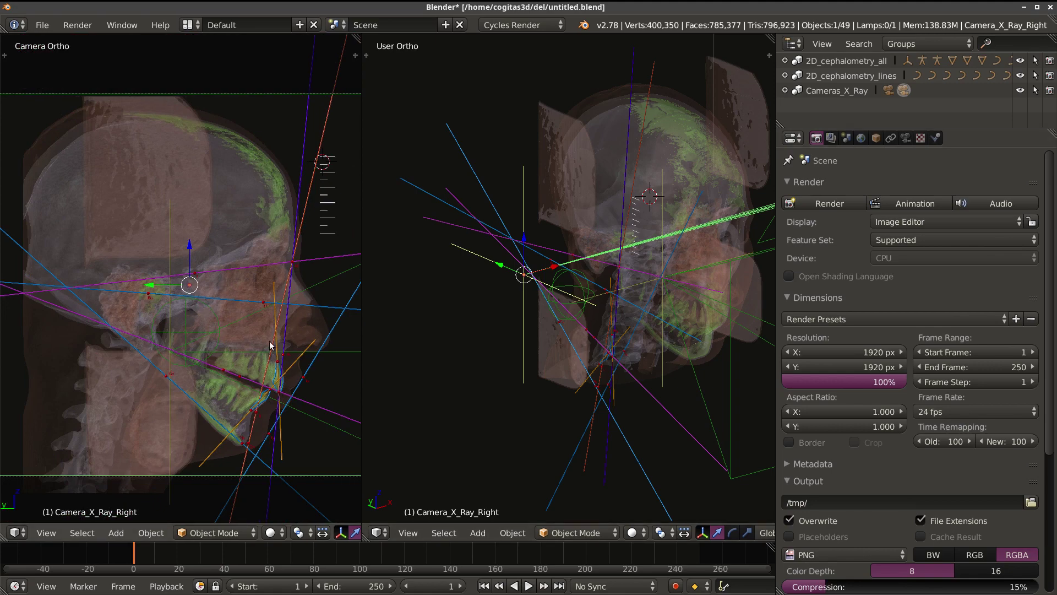
Step: Render the right-camera view live and place the 3D cursor on the skull
key("shift+z")
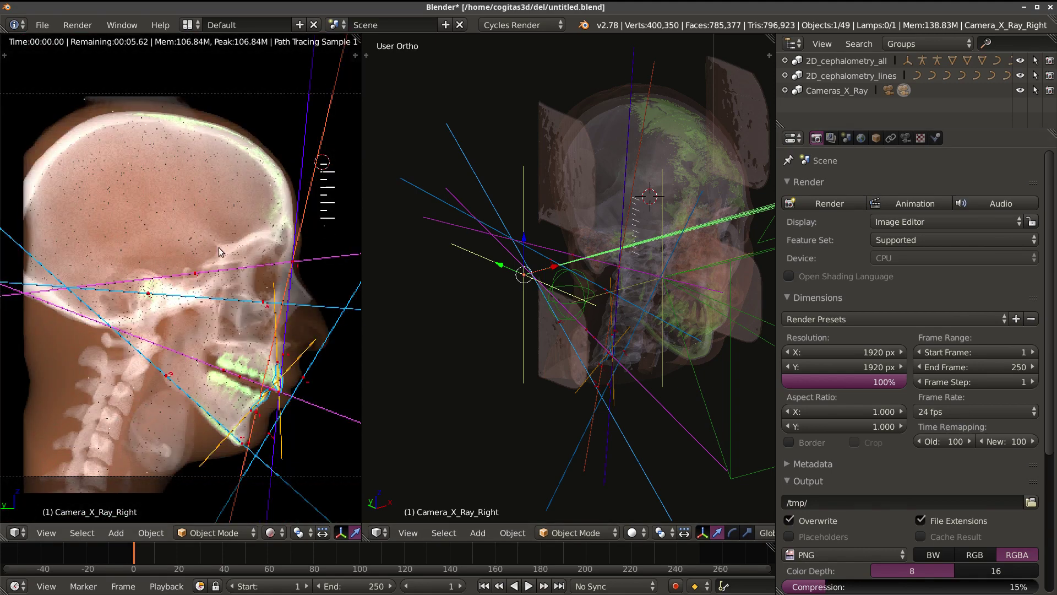
left_click(244, 107)
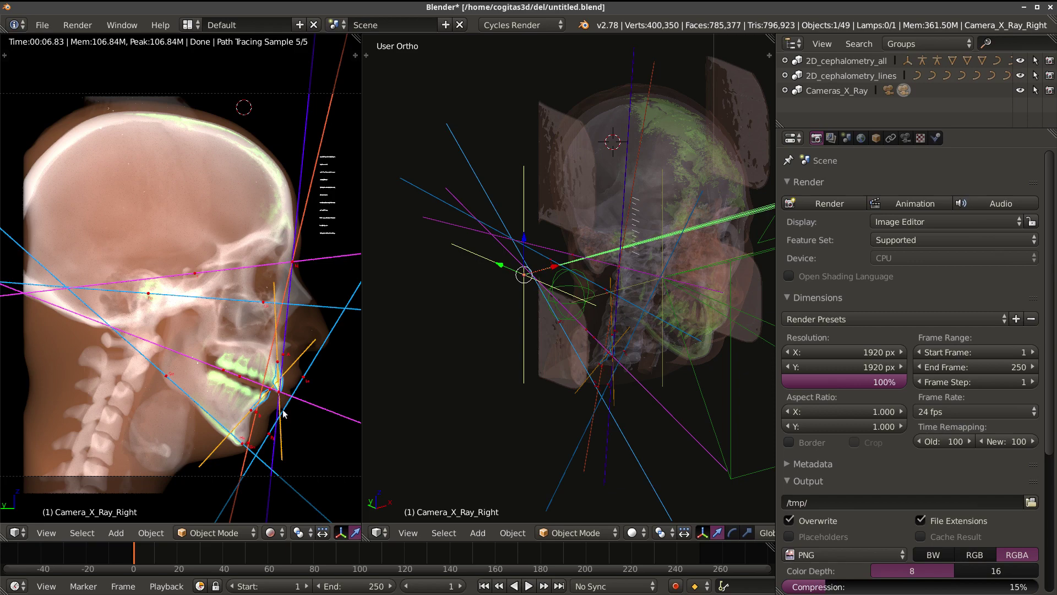
scroll(601, 405, "up", 1)
scroll(601, 404, "up", 1)
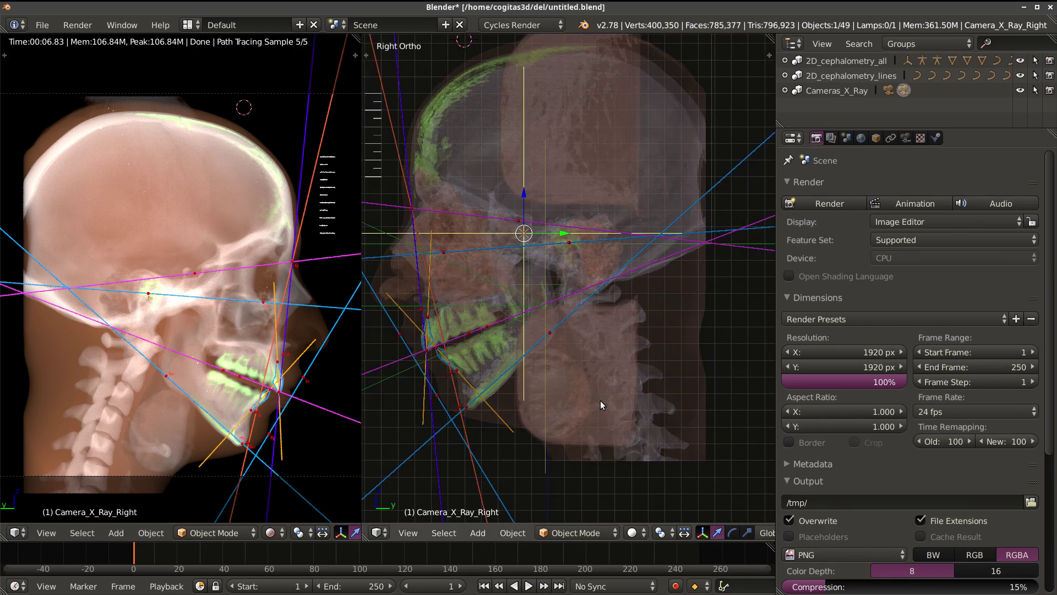
Step: Switch the right view to Left Ortho and zoom onto the chin landmarks B, Me and Pg
key("ctrl+KP_3")
scroll(661, 358, "up", 3)
scroll(707, 349, "up", 3)
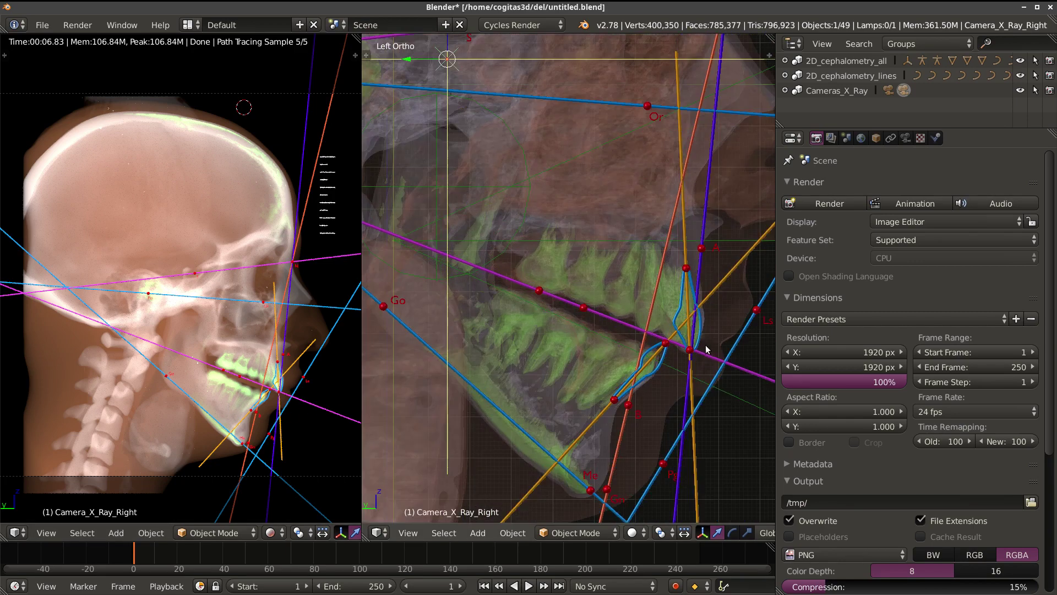
scroll(699, 386, "up", 3)
scroll(577, 402, "up", 3)
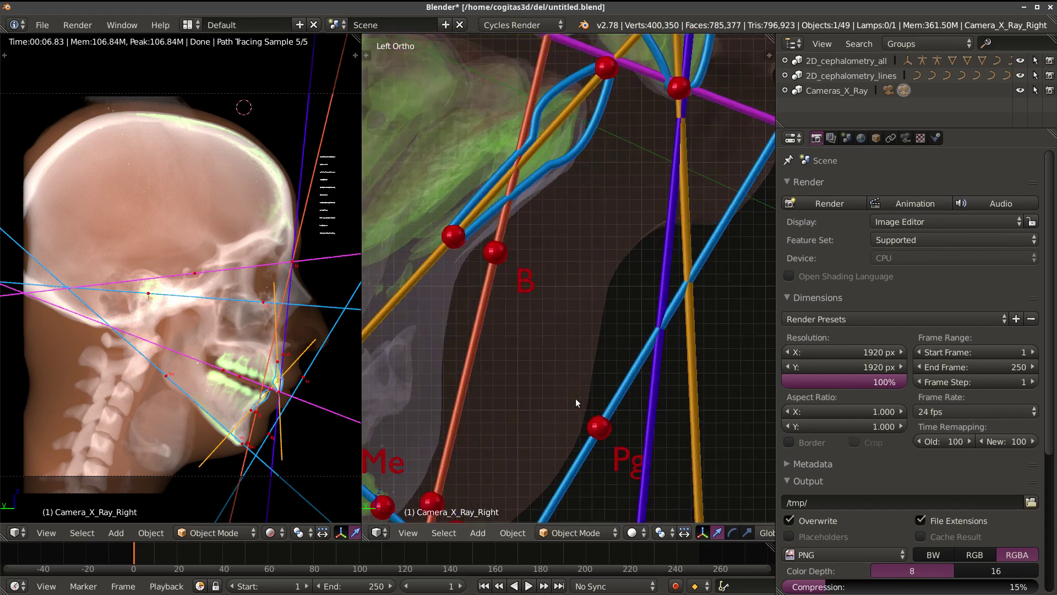
Step: Reposition the Pg and Me landmarks on the chin
right_click(602, 424)
scroll(605, 394, "down", 2)
key("g")
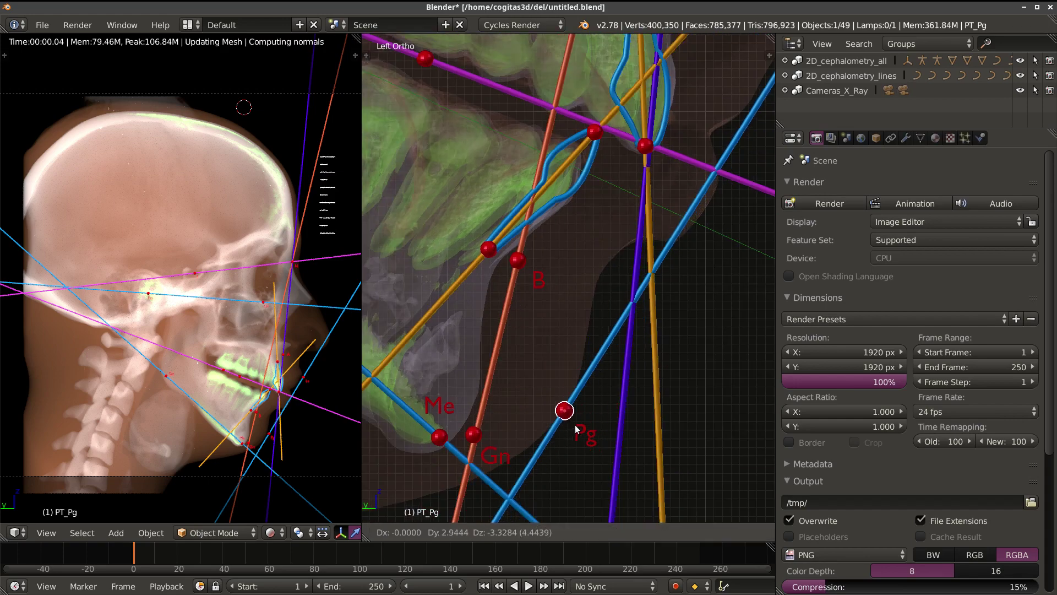
left_click(574, 422)
right_click(439, 437)
scroll(462, 427, "down", 2)
key("g")
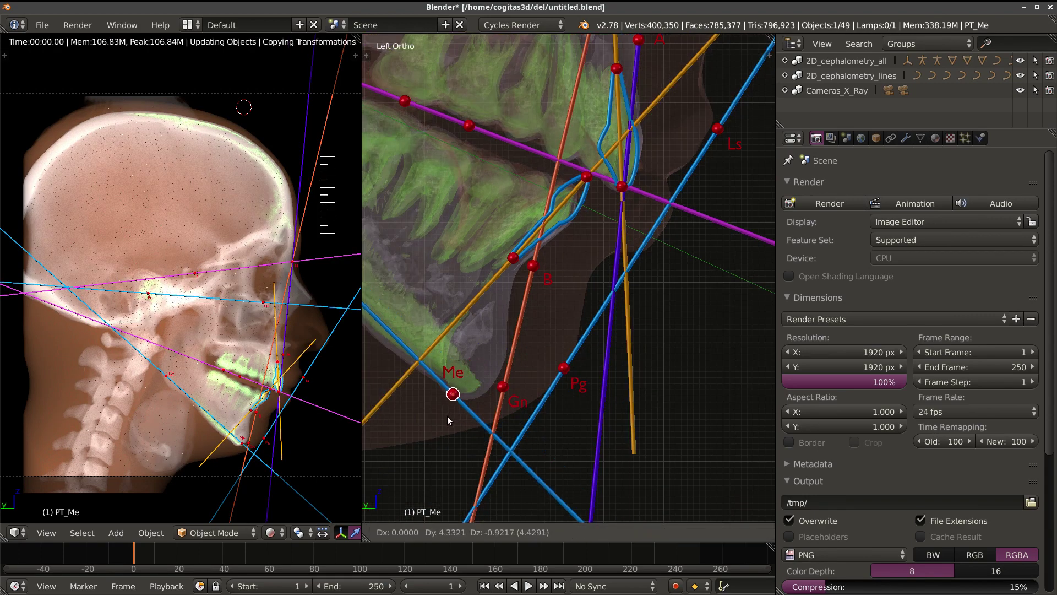
left_click(422, 422)
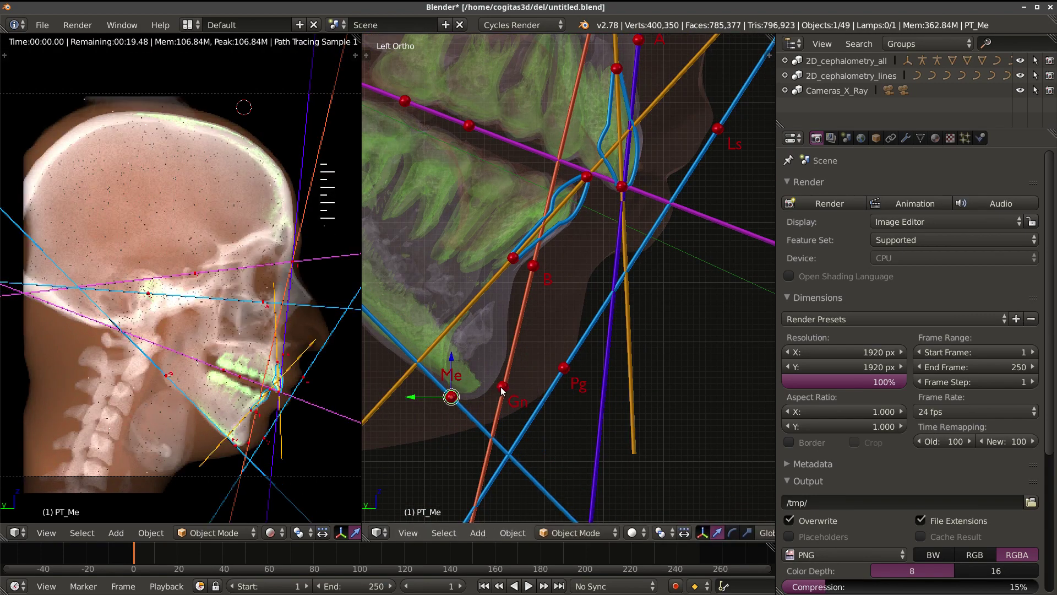
Step: Select Gn, then move the Ls landmark up along the lip
right_click(502, 387)
scroll(507, 423, "up", 3)
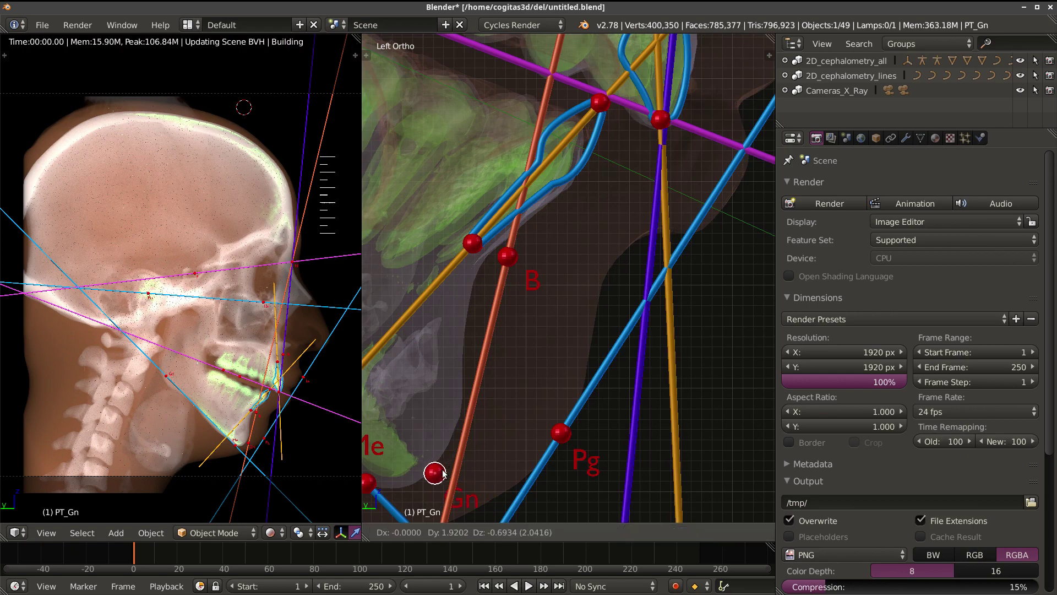
scroll(530, 338, "down", 3)
scroll(530, 335, "down", 1)
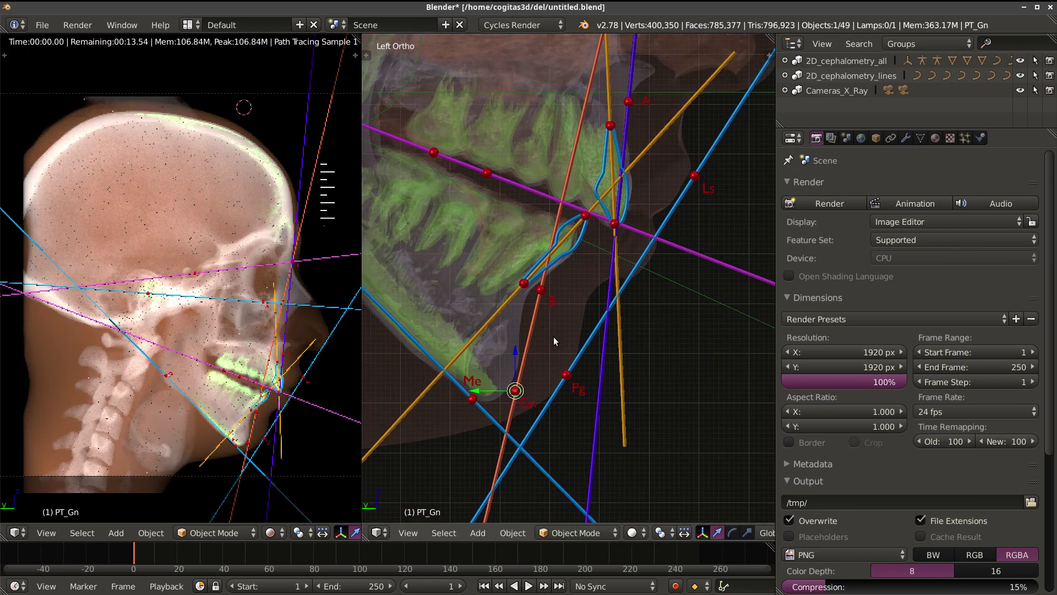
scroll(554, 336, "up", 4, "shift")
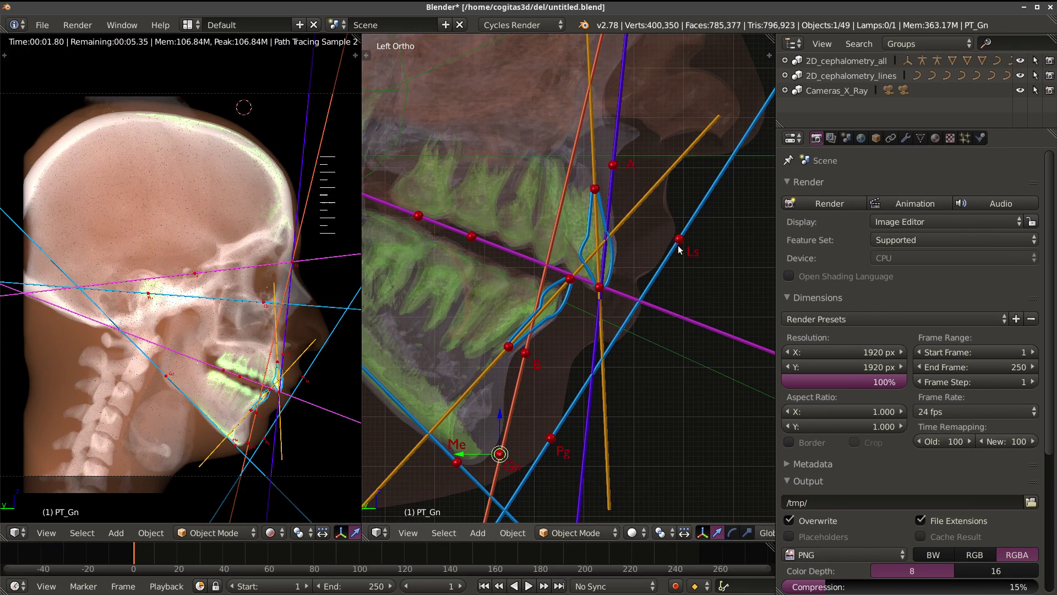
right_click(679, 248)
right_click_drag(692, 259, 696, 246)
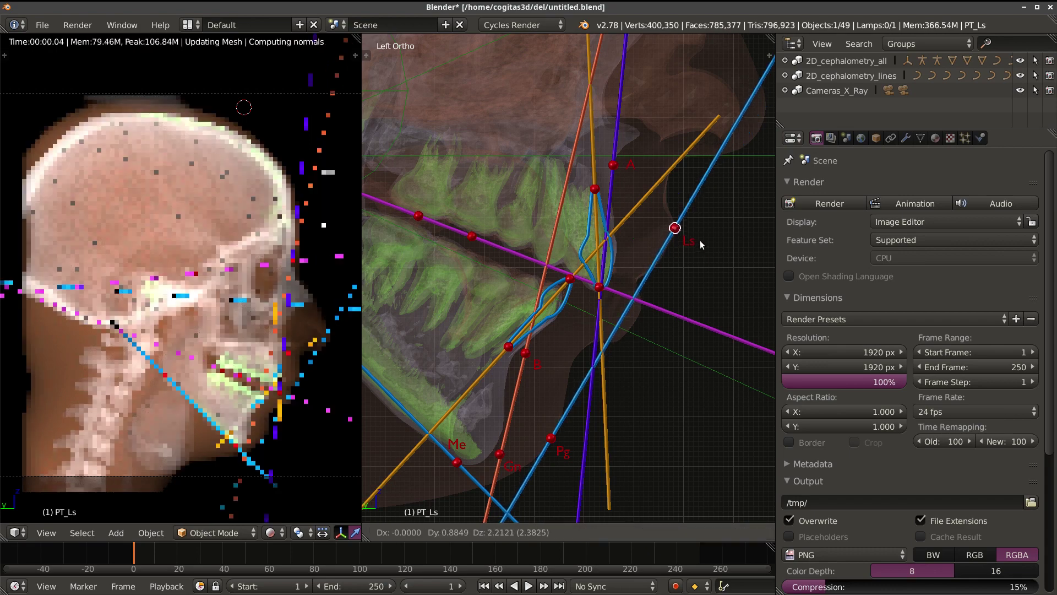
scroll(630, 213, "up", 2)
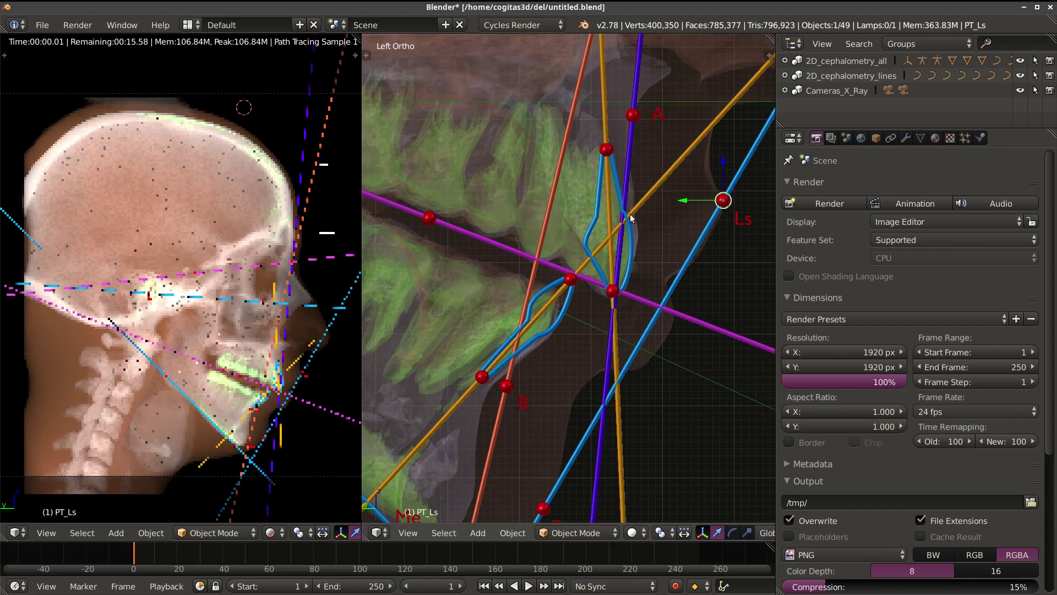
Step: Leave landmark A in its original place and hide the cephalometric lines
right_click(633, 115)
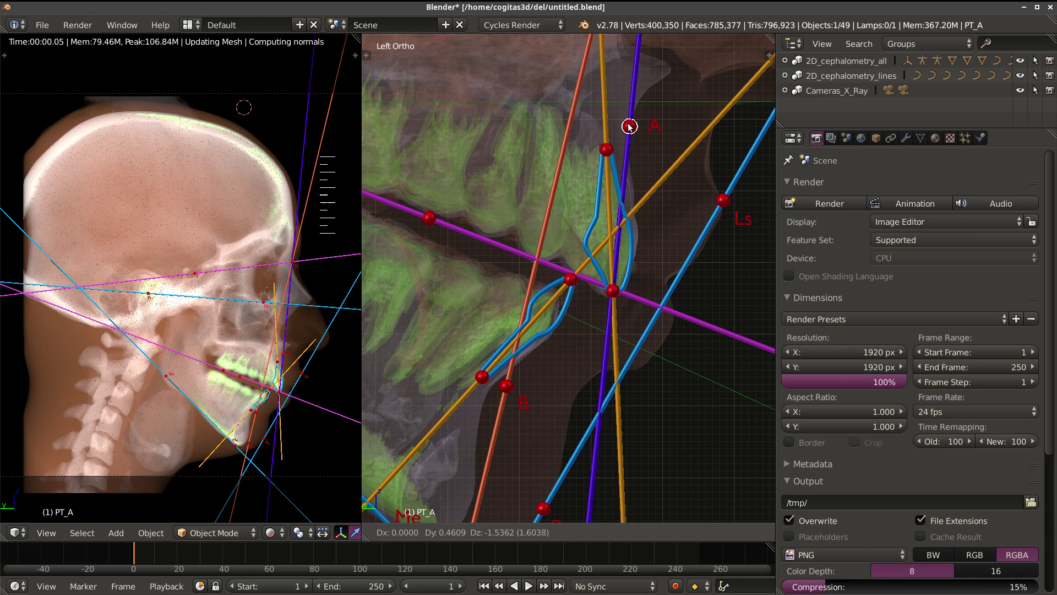
scroll(616, 252, "down", 3)
key("g")
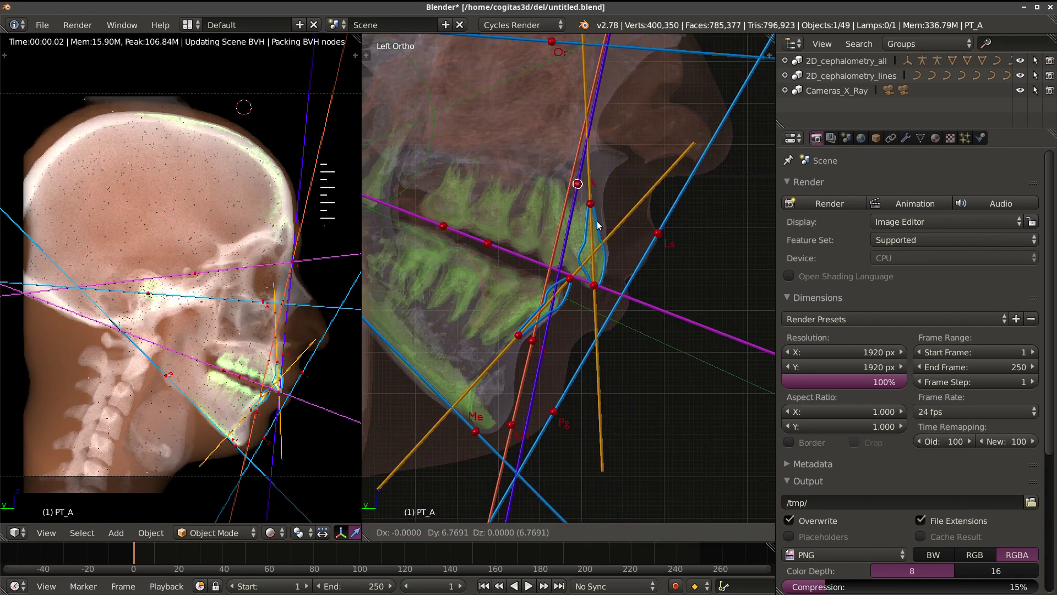
key("Escape")
scroll(642, 323, "down", 1)
scroll(609, 326, "down", 1)
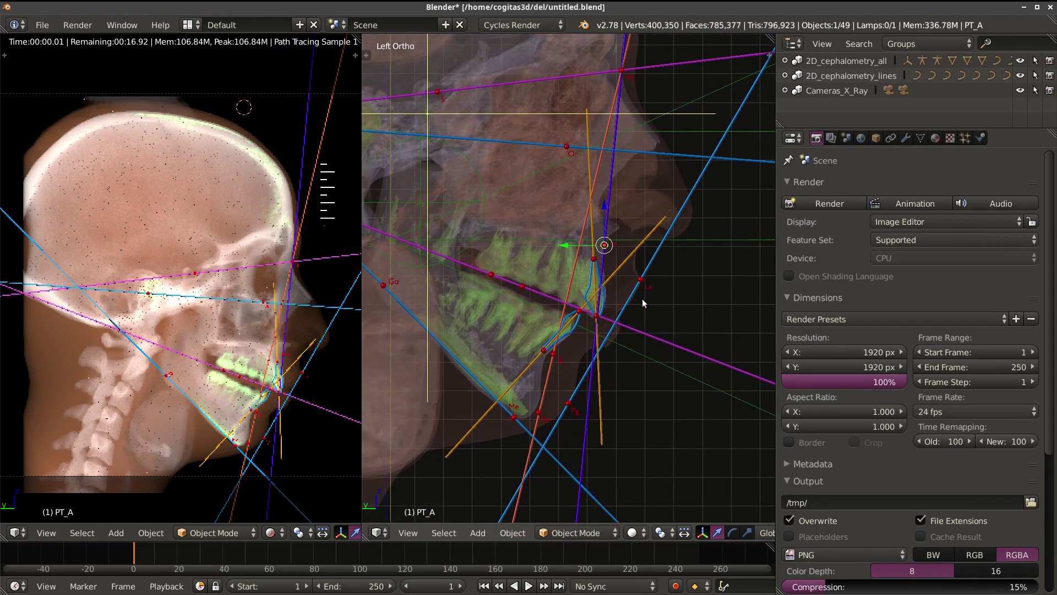
scroll(613, 218, "up", 2)
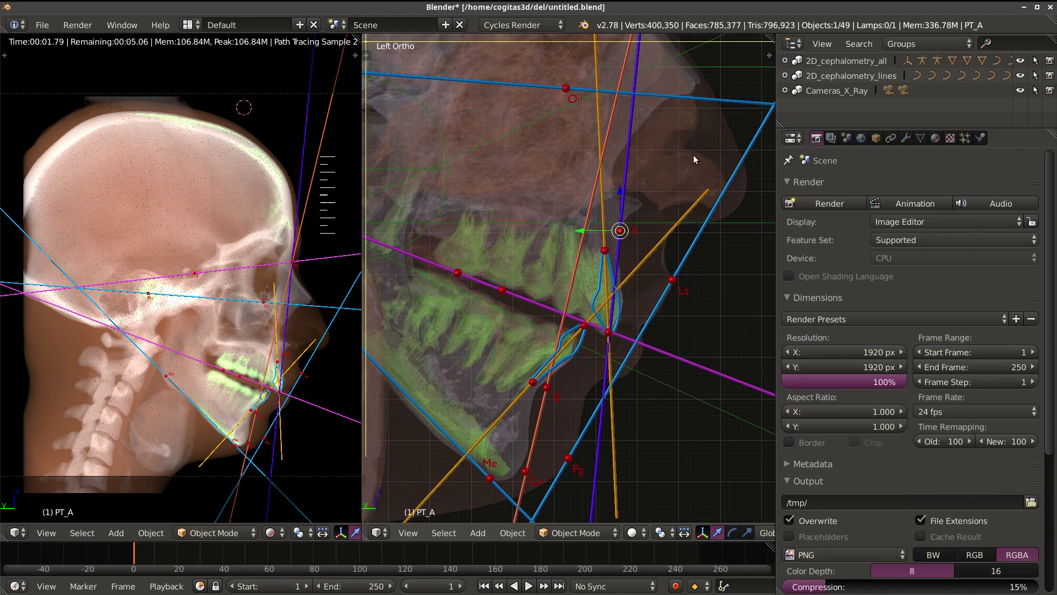
left_click(1021, 76)
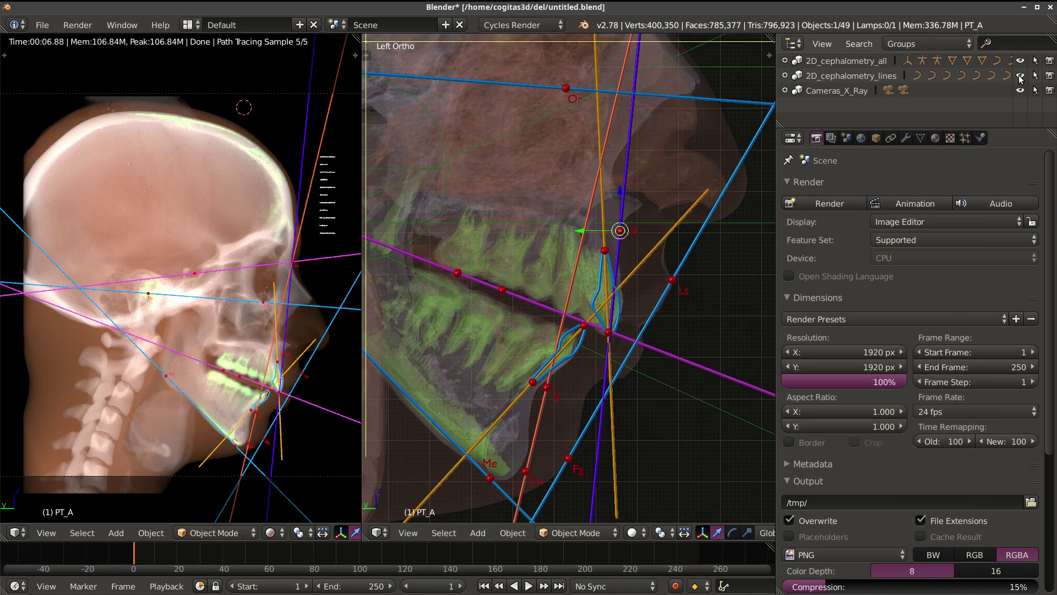
Step: Zoom in on the chin and reposition the B landmark
scroll(599, 354, "down", 3)
scroll(586, 336, "up", 1)
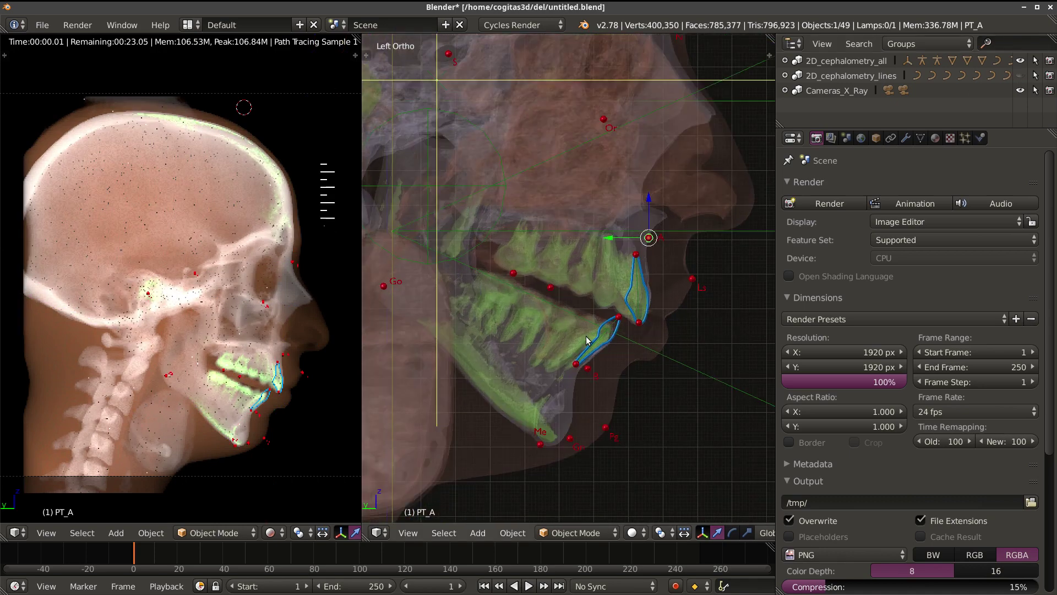
scroll(591, 341, "up", 2)
scroll(589, 344, "up", 1)
scroll(582, 351, "up", 1)
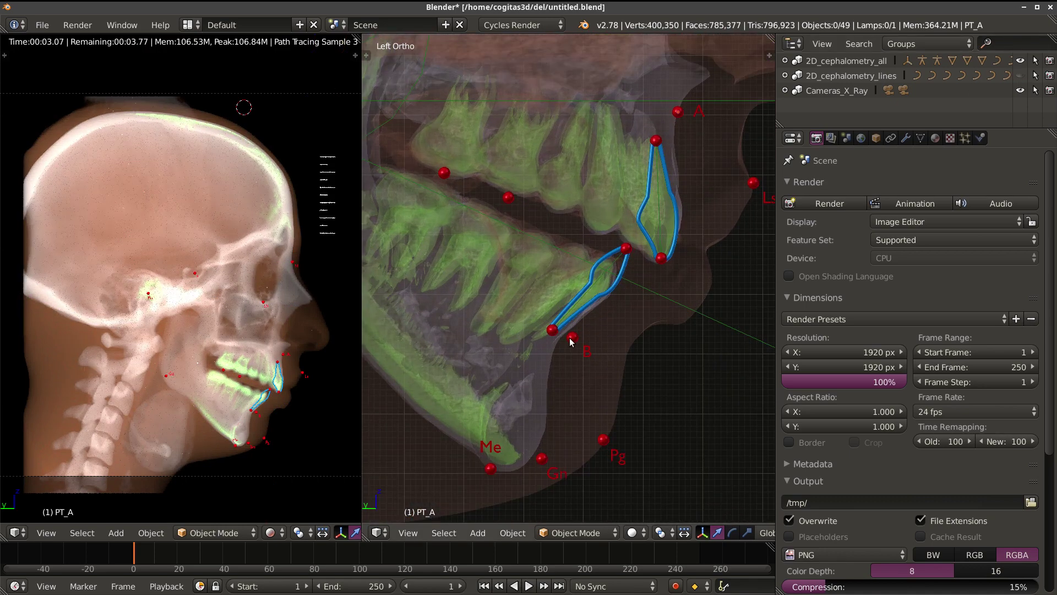
right_click(573, 337)
scroll(572, 337, "up", 3)
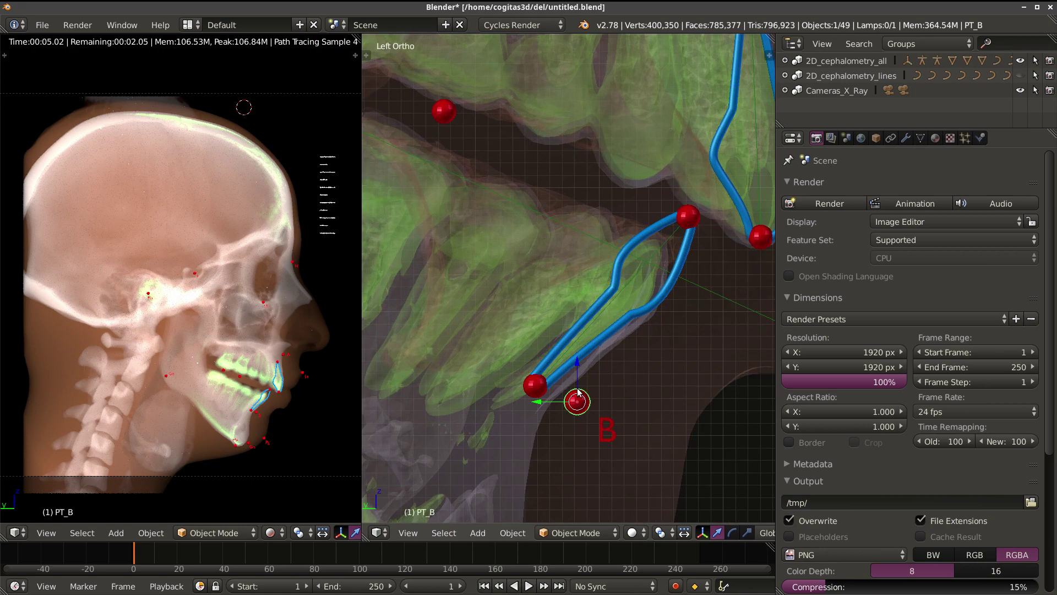
key("g")
left_click(540, 431)
Step: Reposition the Gn landmark on the chin
scroll(547, 373, "down", 2)
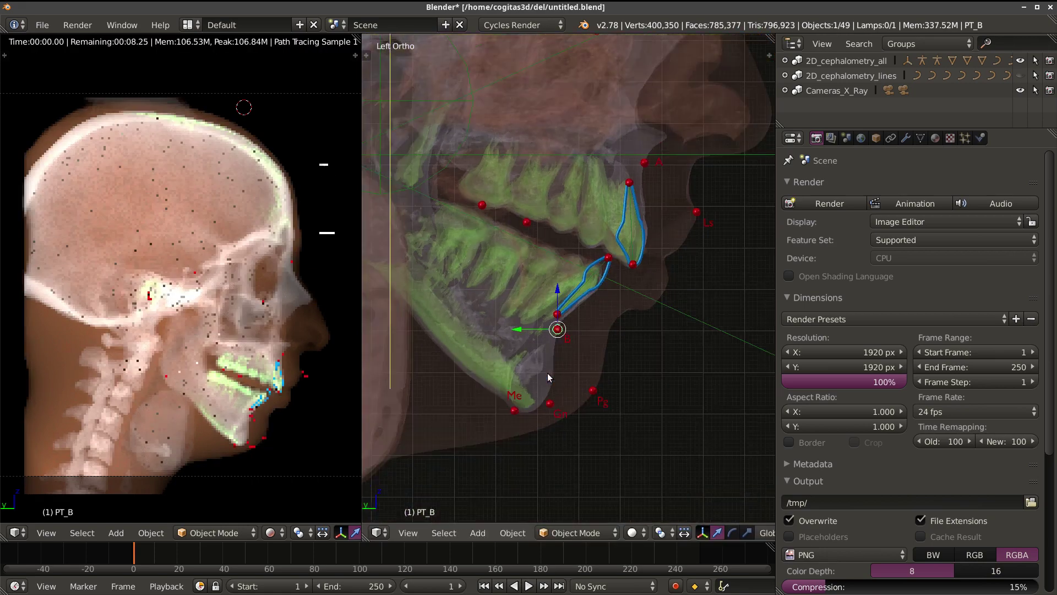
scroll(574, 385, "down", 2)
scroll(590, 312, "down", 1)
scroll(561, 353, "up", 3)
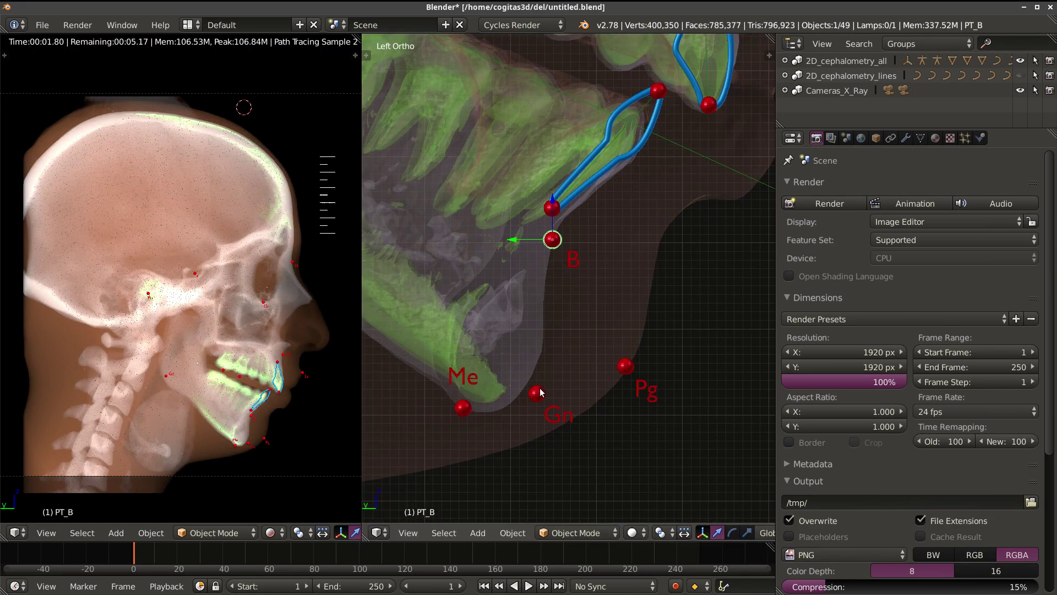
scroll(548, 398, "up", 1)
right_click(531, 414)
key("g")
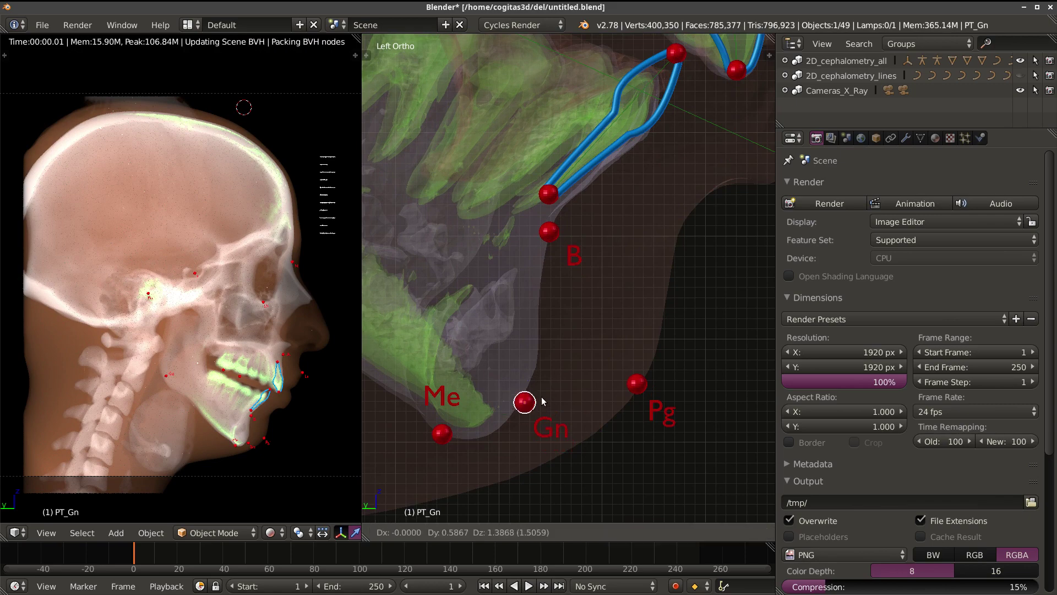
left_click(541, 396)
Step: Select the second-molar then the first-molar landmark between the molars
scroll(546, 380, "down", 2)
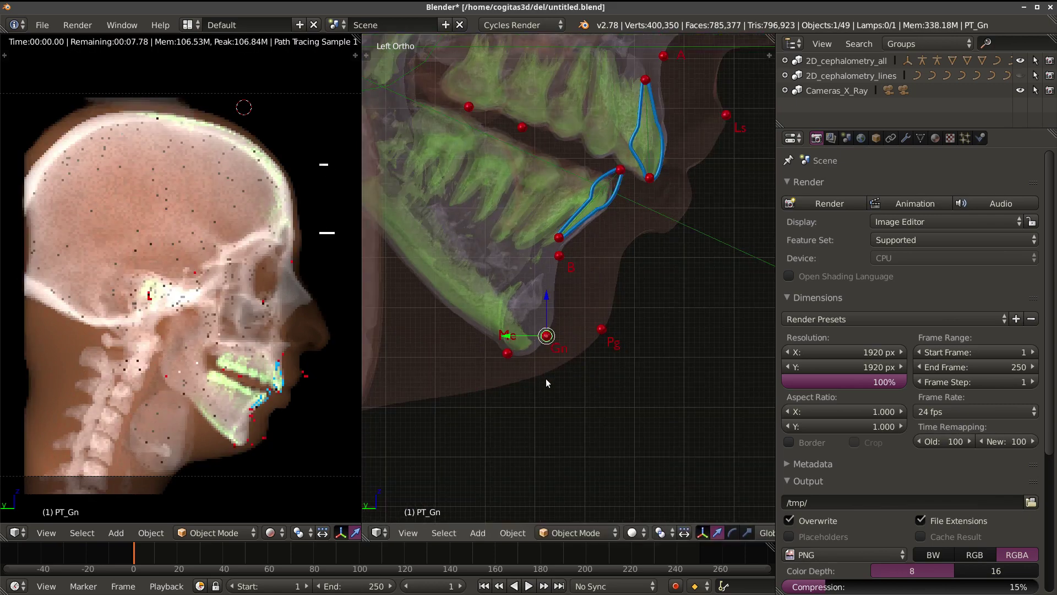
scroll(577, 387, "down", 2)
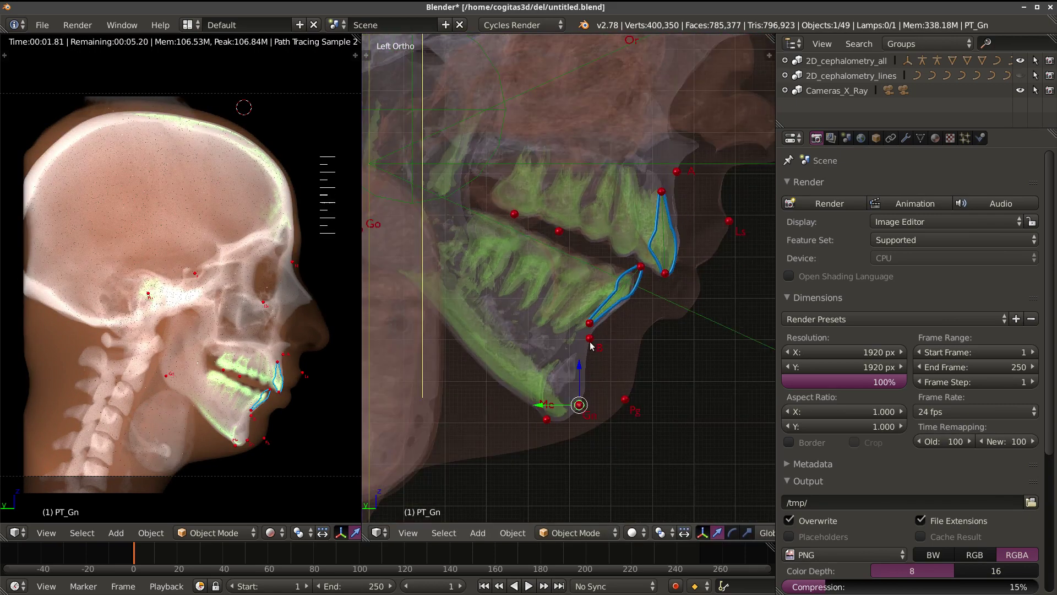
scroll(587, 325, "down", 1)
scroll(587, 323, "up", 2, "shift")
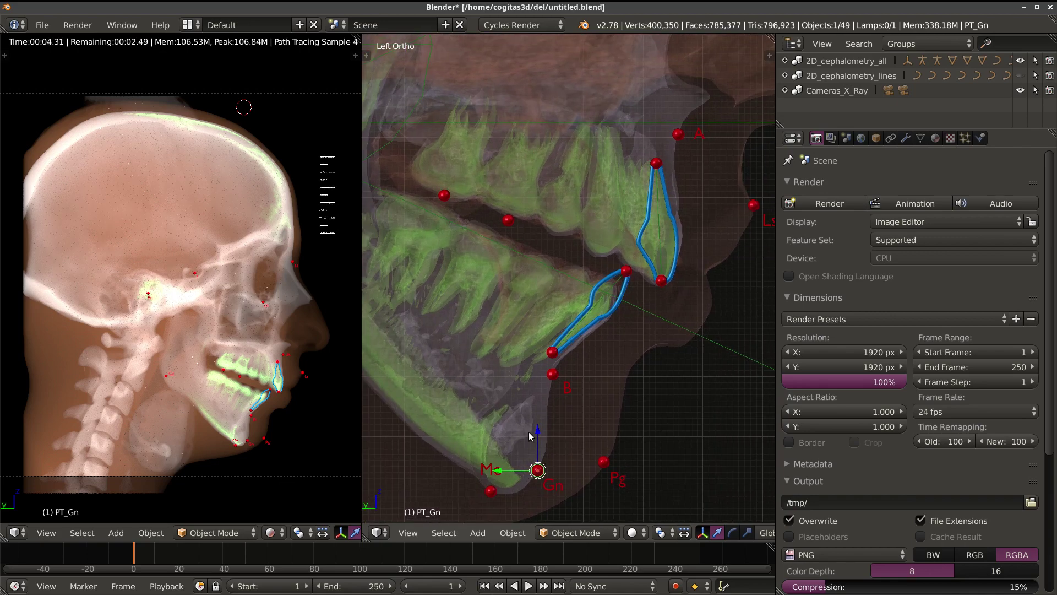
scroll(514, 259, "up", 2, "shift")
scroll(436, 256, "up", 2)
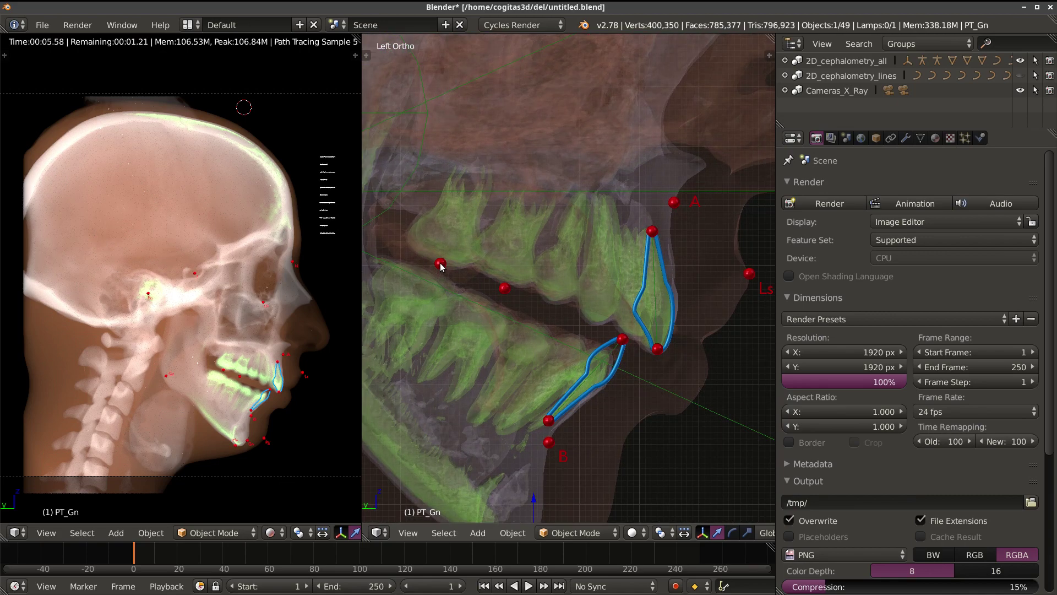
right_click(442, 265)
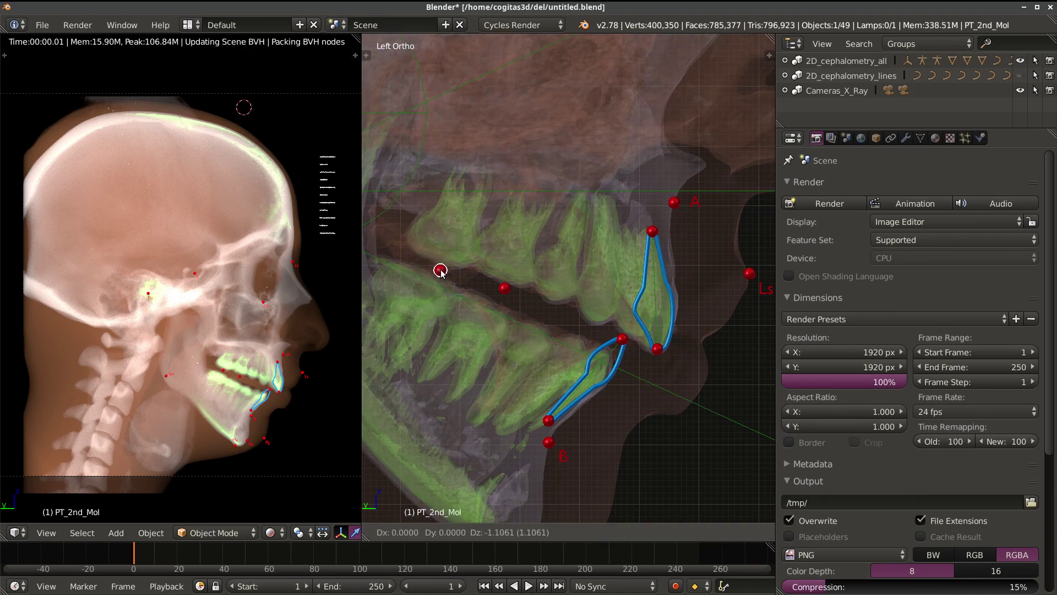
right_click(504, 290)
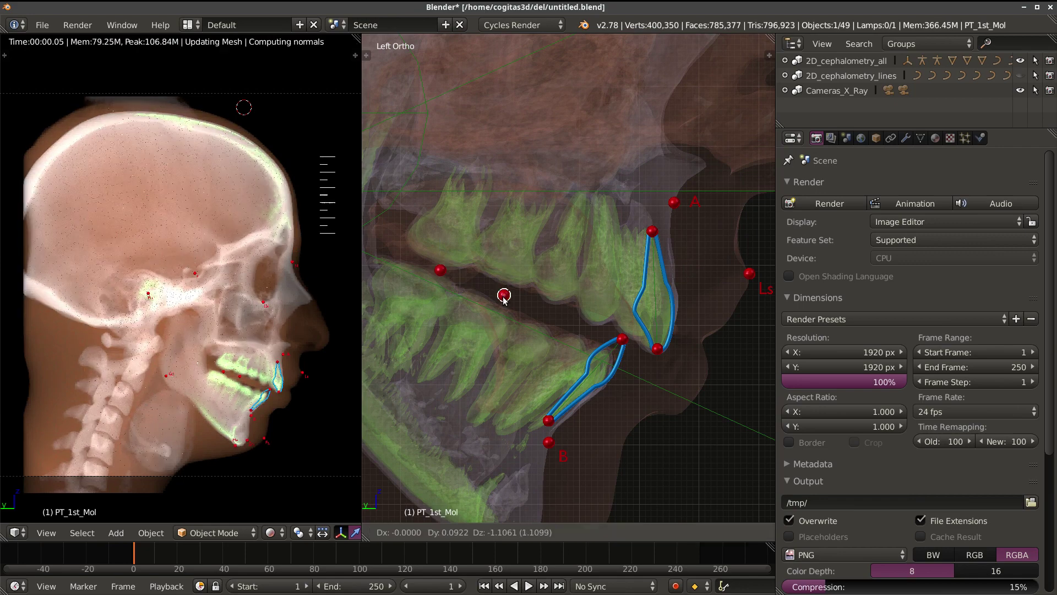
scroll(543, 294, "down", 3)
Step: Frame the whole skull in the Left Ortho view and widen the rendered X-ray preview
middle_click_drag(394, 147, 603, 249, "shift")
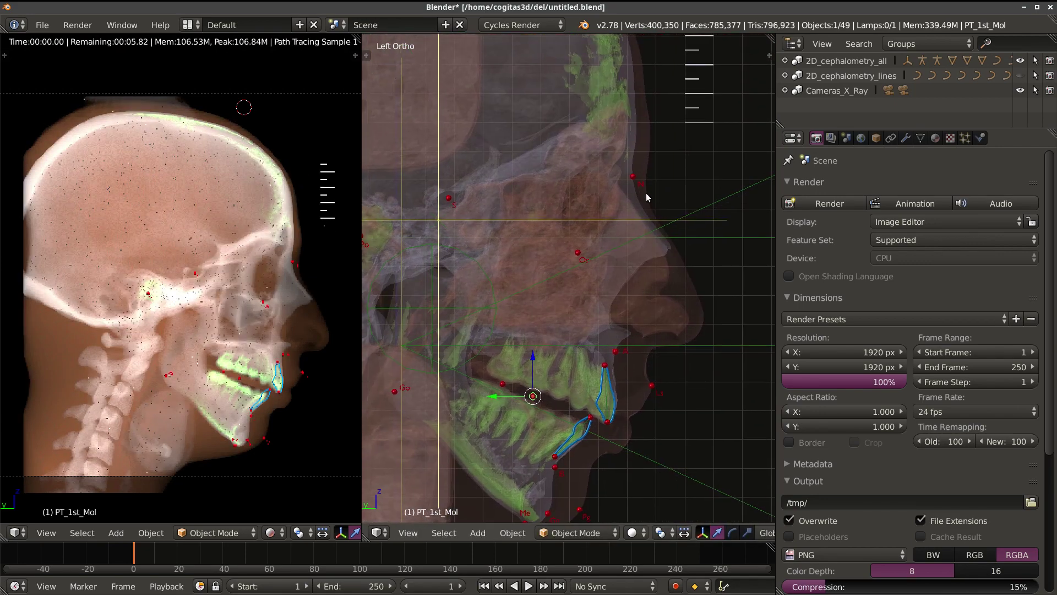
scroll(589, 247, "up", 2)
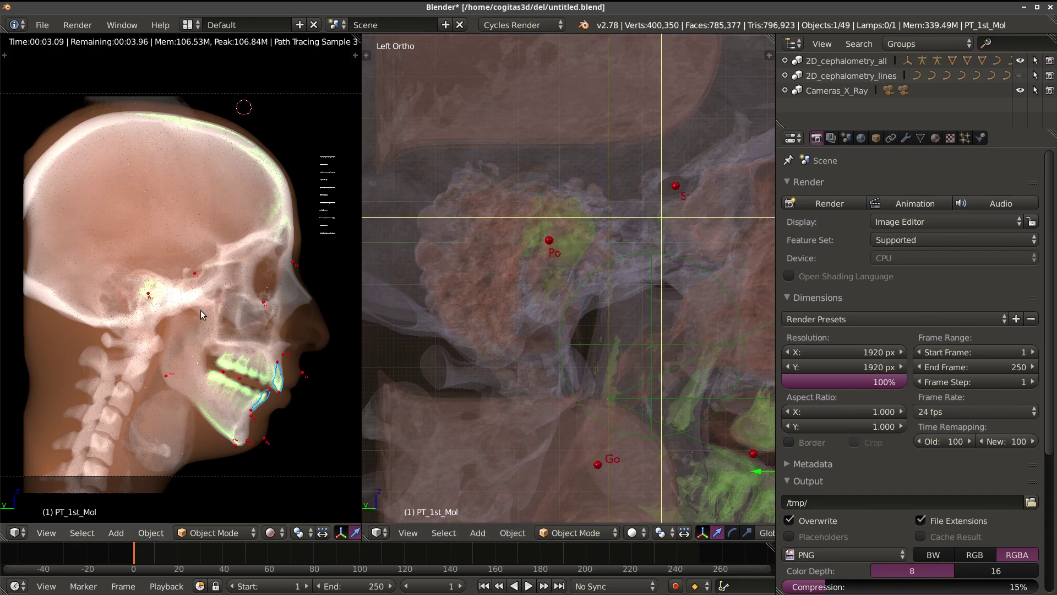
scroll(183, 296, "up", 3)
scroll(682, 201, "down", 4)
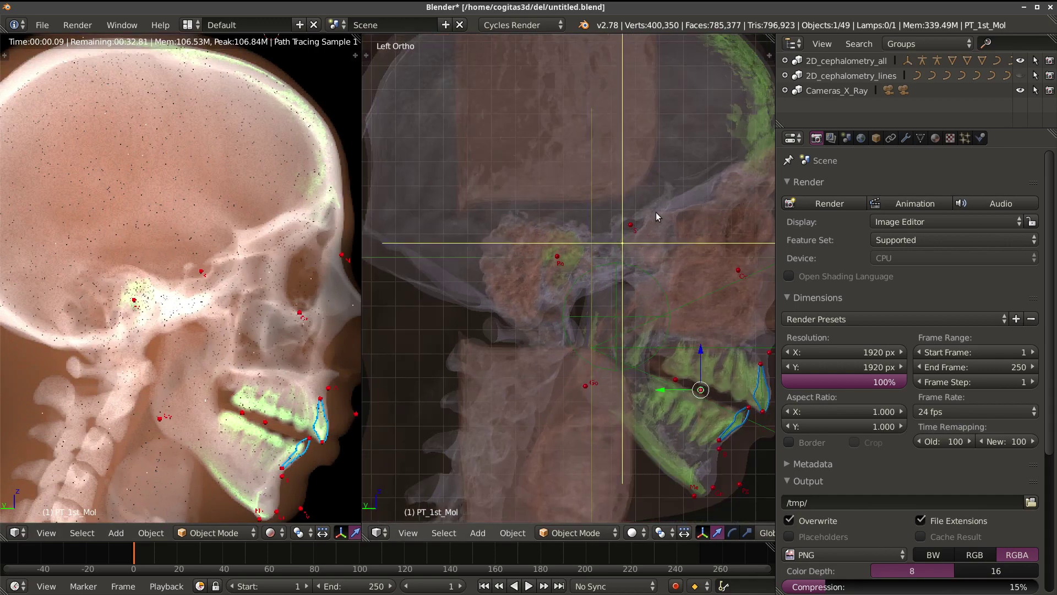
middle_click_drag(656, 212, 596, 236, "shift")
scroll(581, 289, "down", 2)
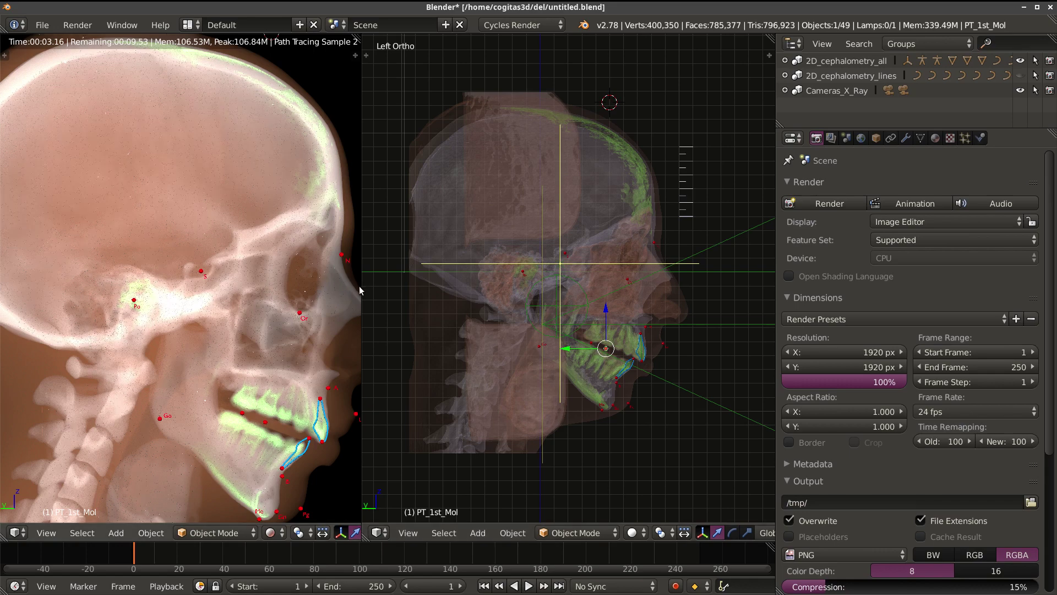
left_click_drag(361, 287, 437, 287)
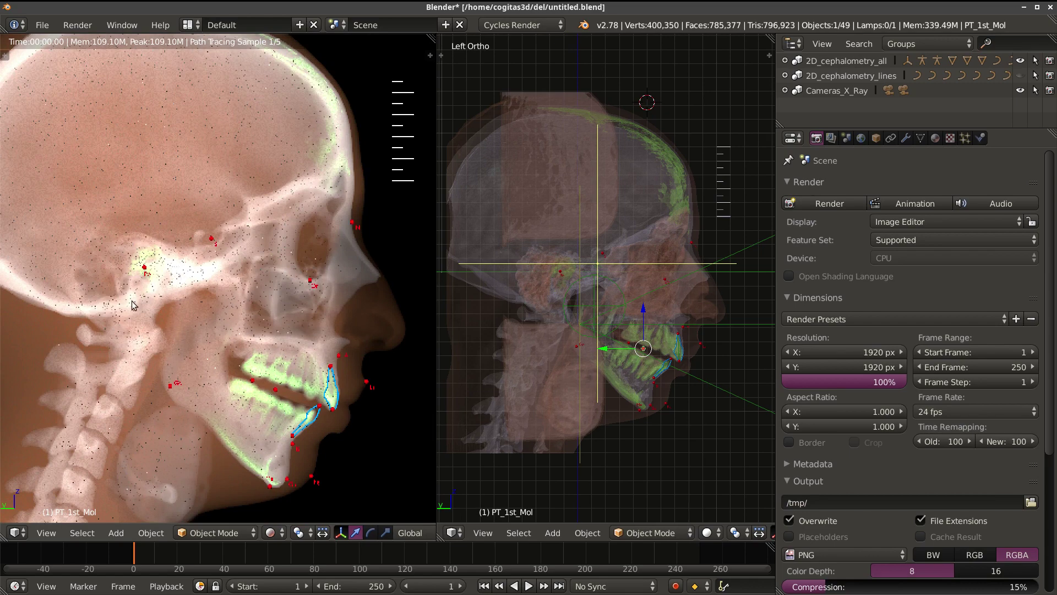
Step: Zoom in on the jaw angle and move the Go landmark to a slightly adjusted position
scroll(144, 301, "up", 3)
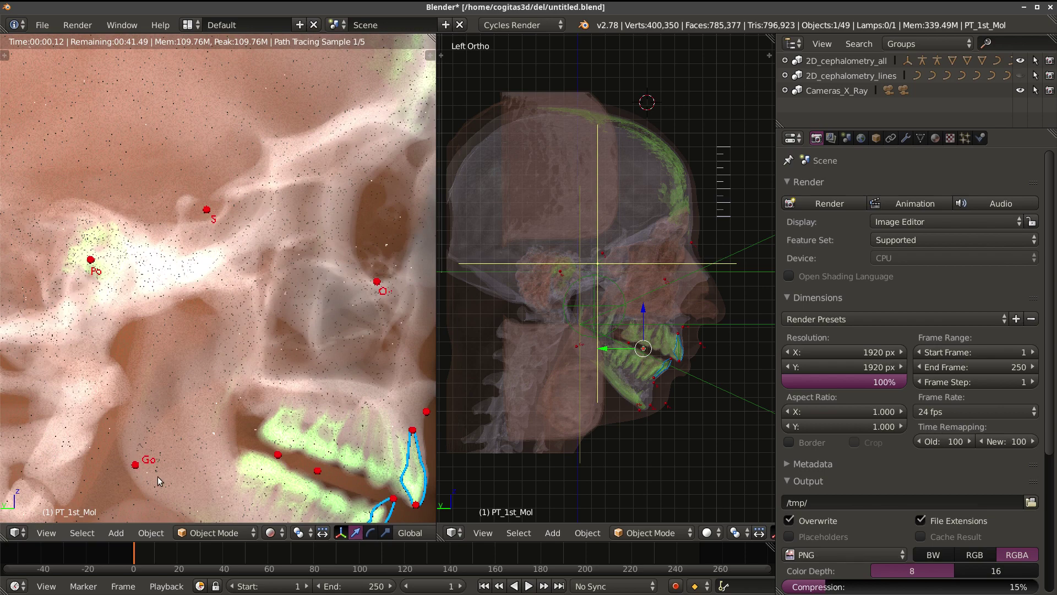
scroll(570, 372, "up", 4)
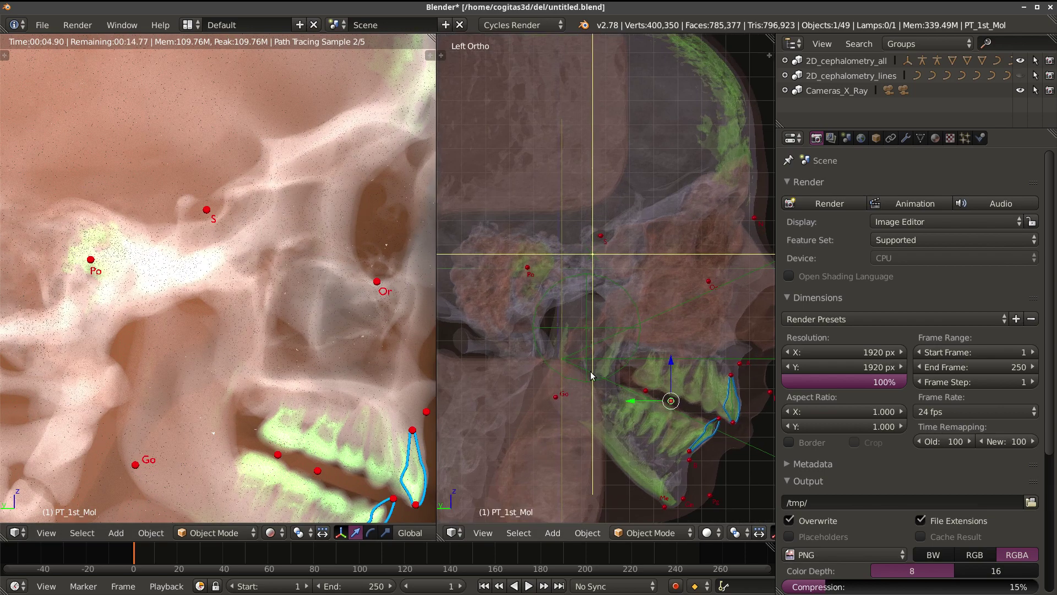
scroll(573, 396, "up", 4)
scroll(637, 343, "up", 4)
middle_click_drag(610, 365, 595, 358, "shift")
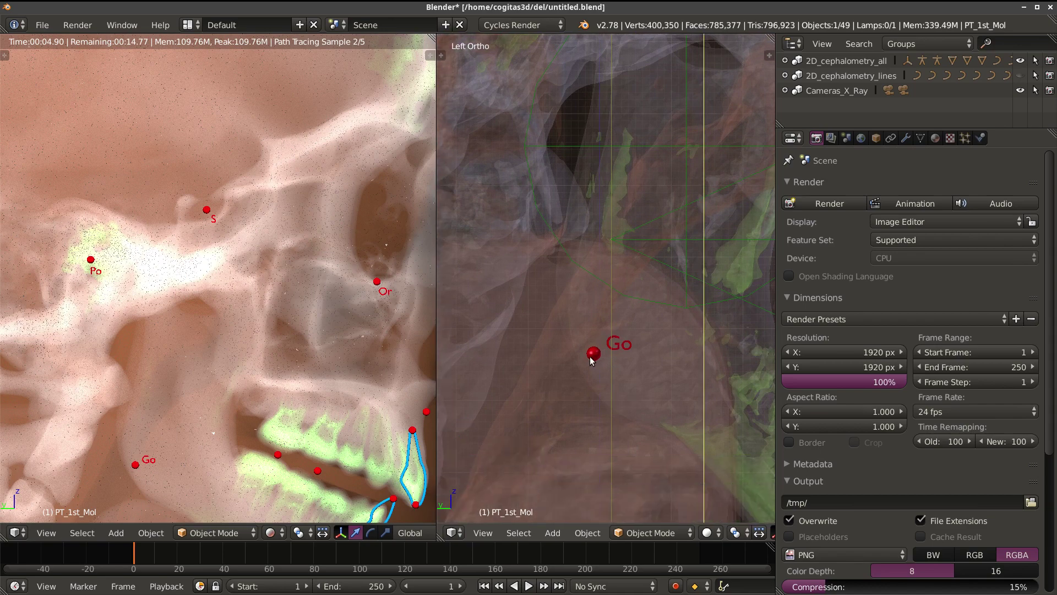
right_click(576, 347)
scroll(567, 300, "down", 2)
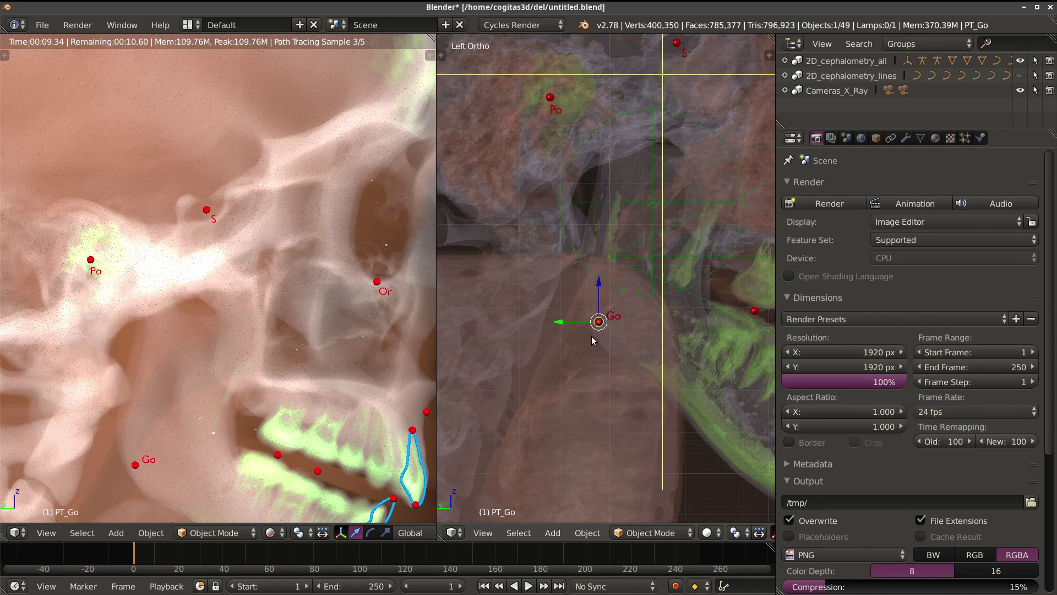
scroll(611, 352, "up", 3)
key("g")
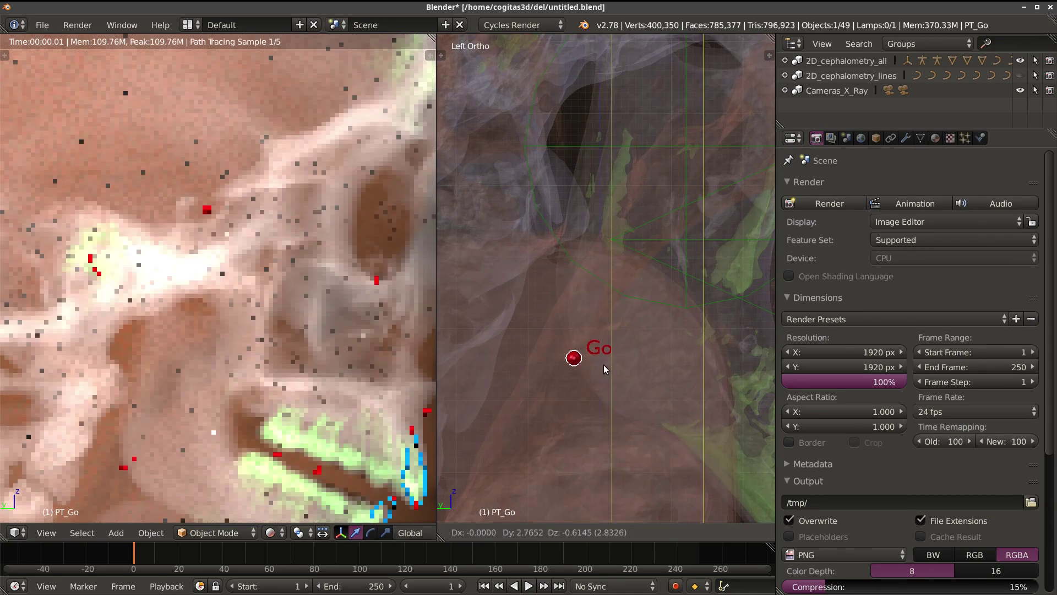
left_click(604, 365)
Step: Widen the 3D view area and show the viewport's N side panel
scroll(586, 369, "down", 3)
scroll(586, 365, "down", 1)
scroll(585, 409, "up", 1)
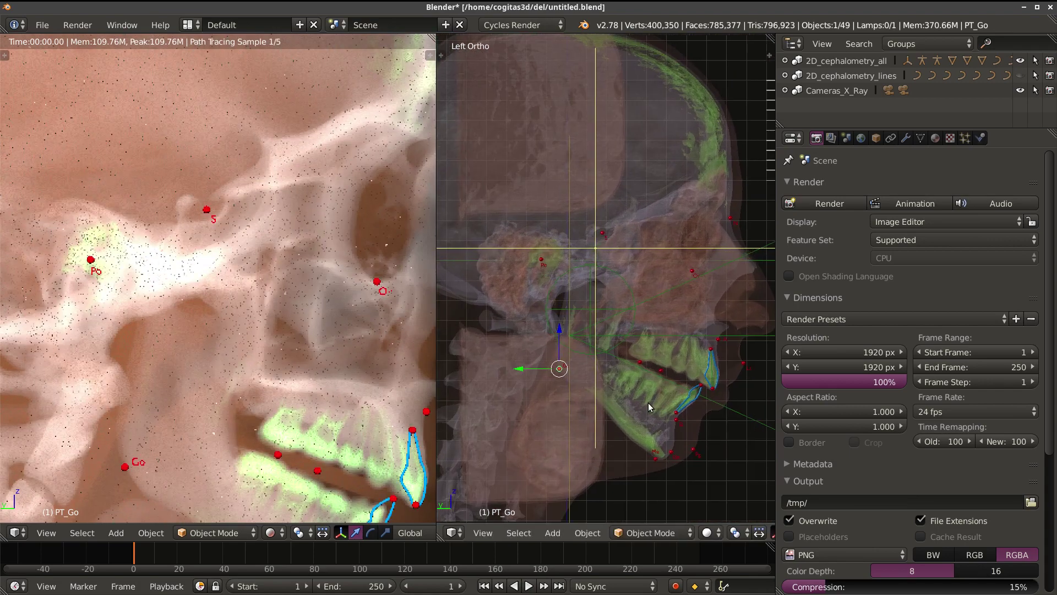
scroll(620, 402, "down", 2)
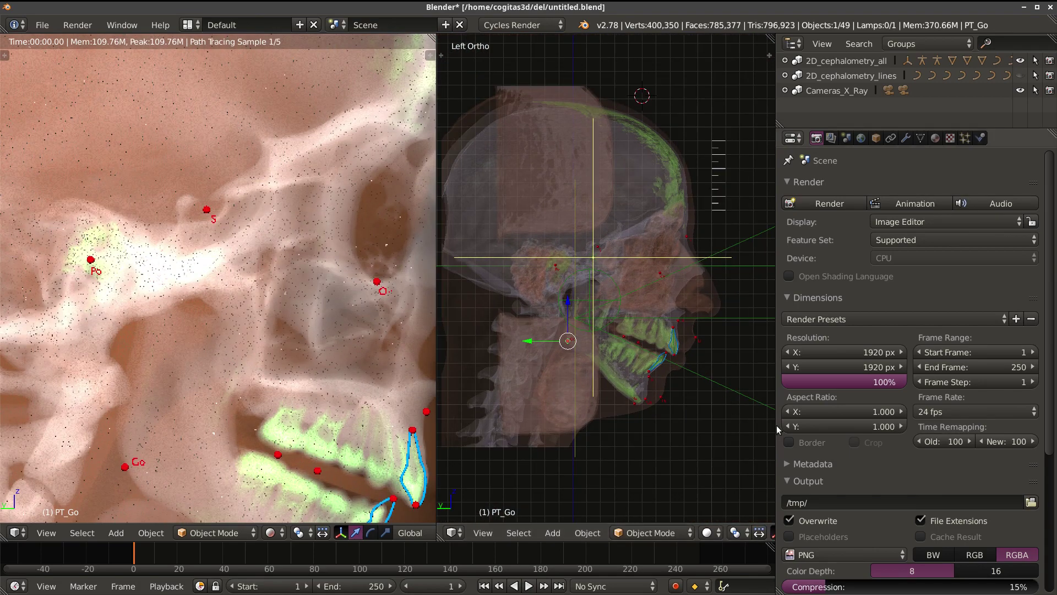
left_click_drag(776, 425, 981, 424)
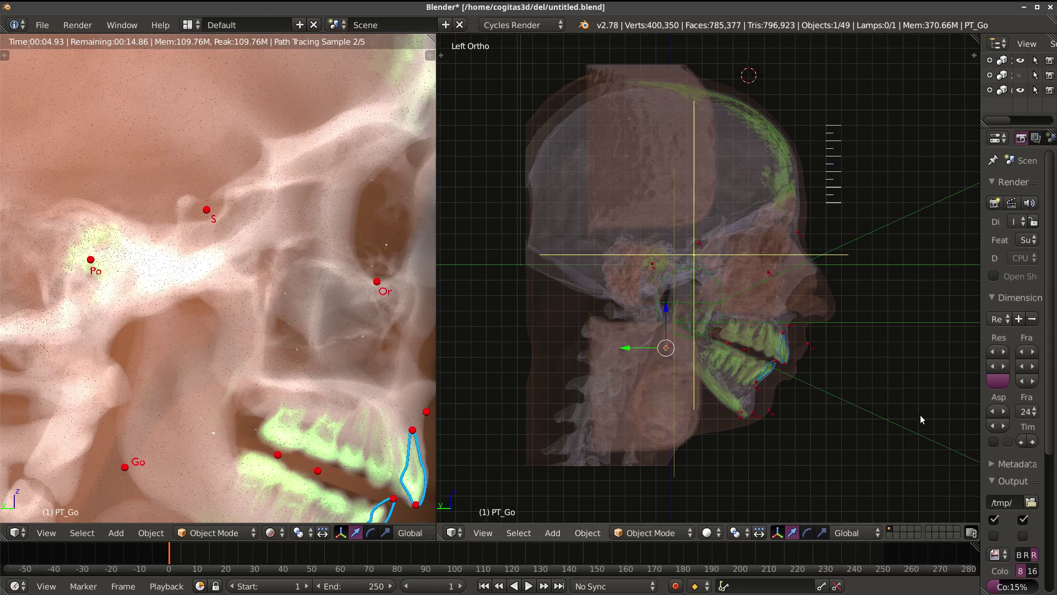
key("n")
scroll(914, 399, "down", 5)
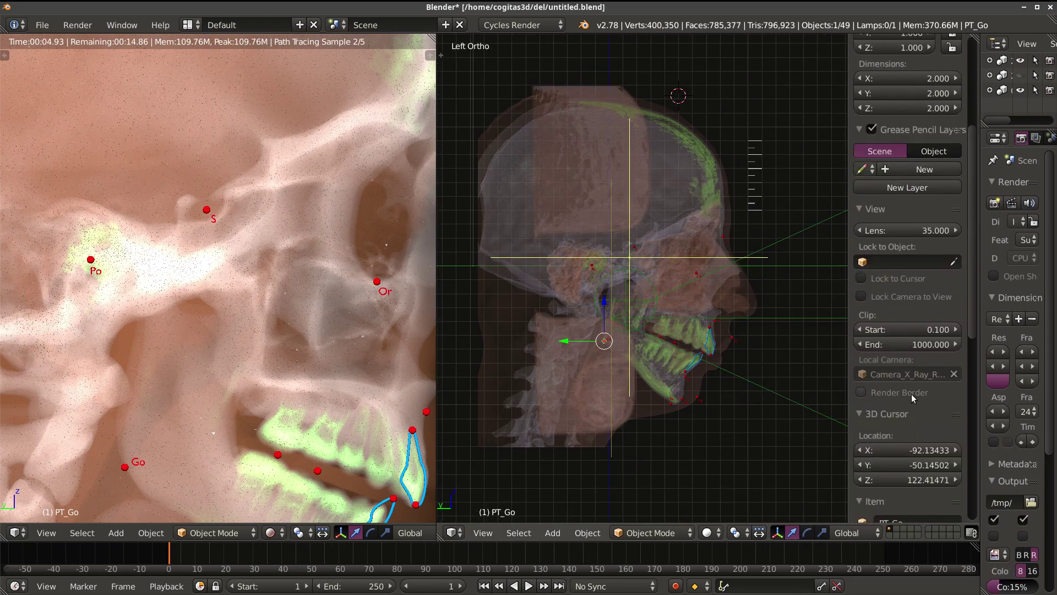
Step: Fit the render to the camera and run Calculate All! in the Cephalometry panel
scroll(910, 394, "down", 5)
scroll(911, 395, "down", 5)
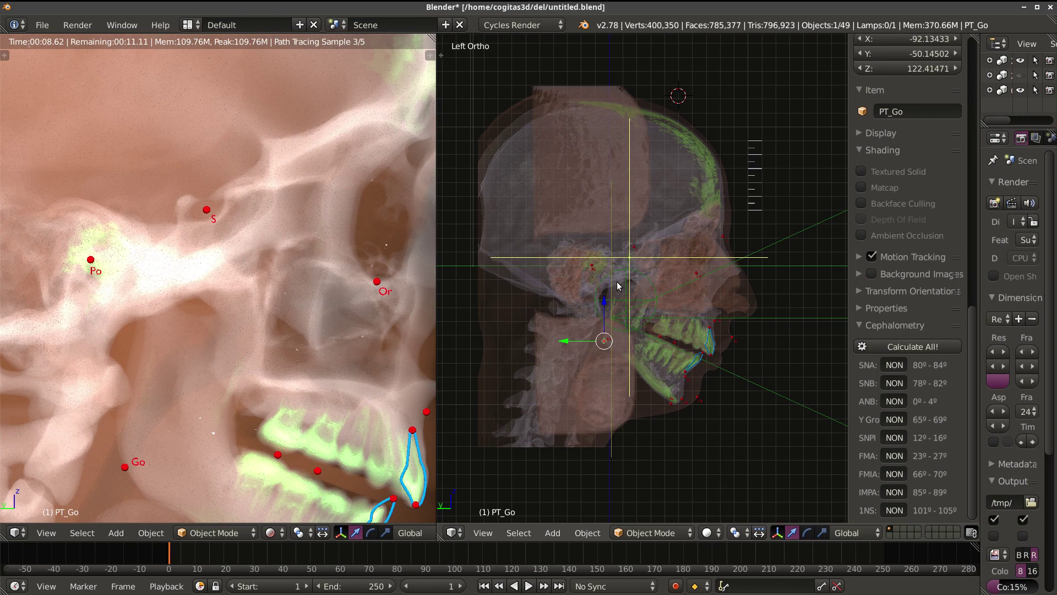
key("Home")
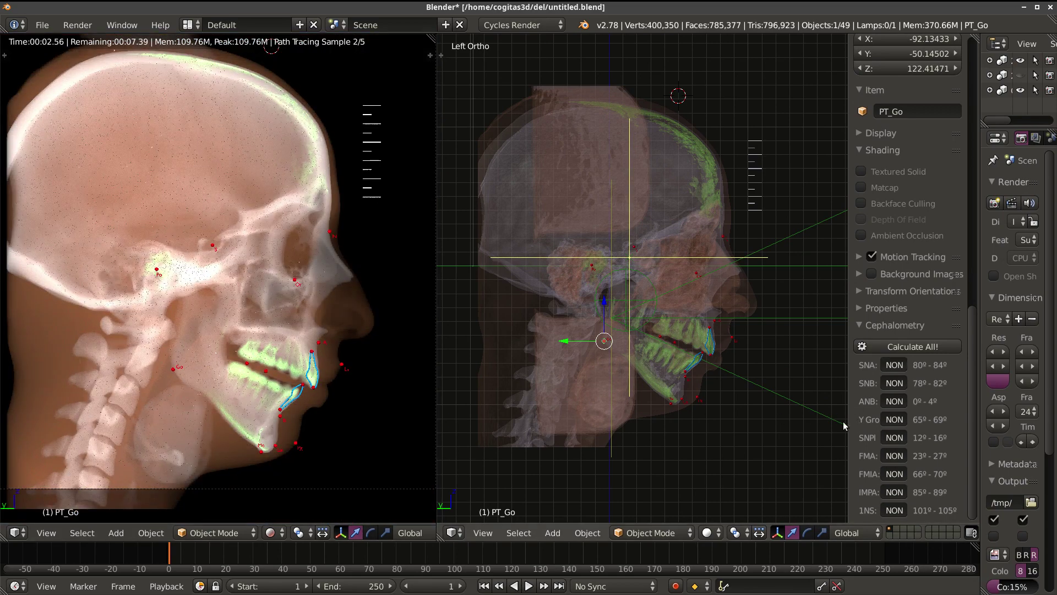
left_click_drag(845, 425, 835, 428)
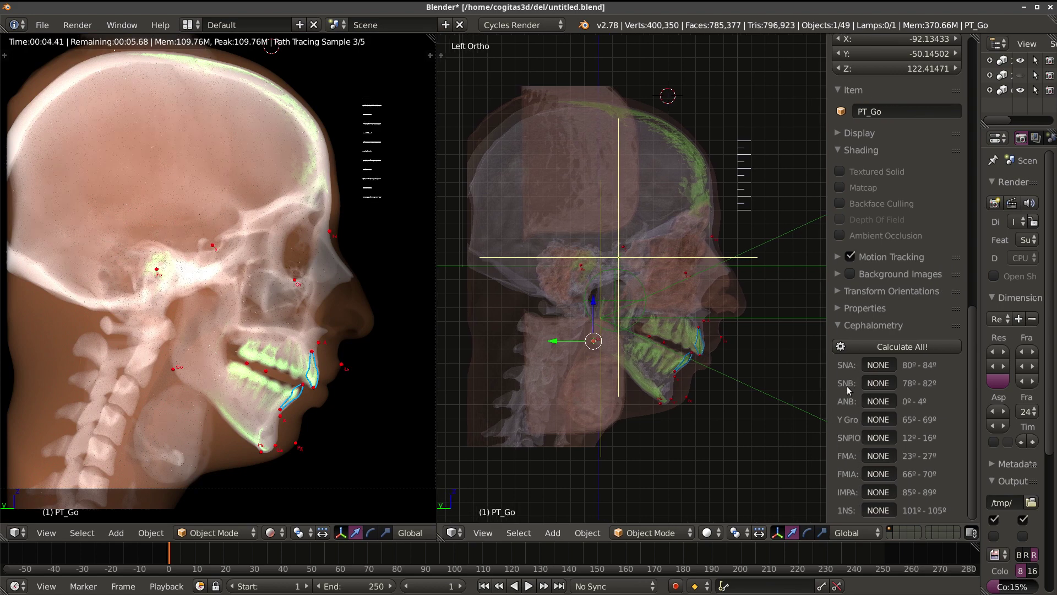
left_click(879, 347)
scroll(721, 355, "up", 2)
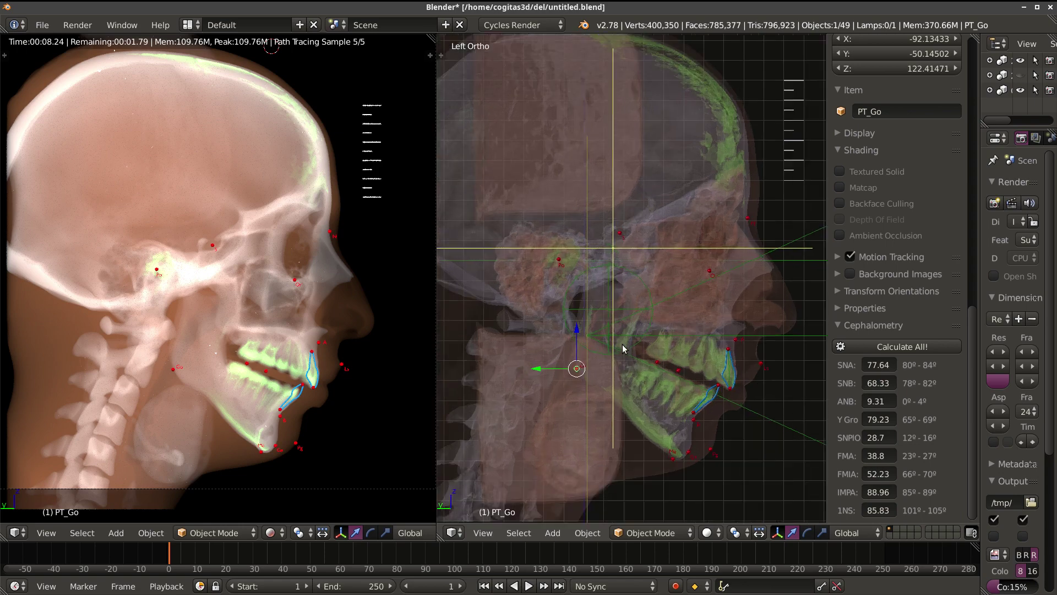
scroll(722, 355, "up", 1)
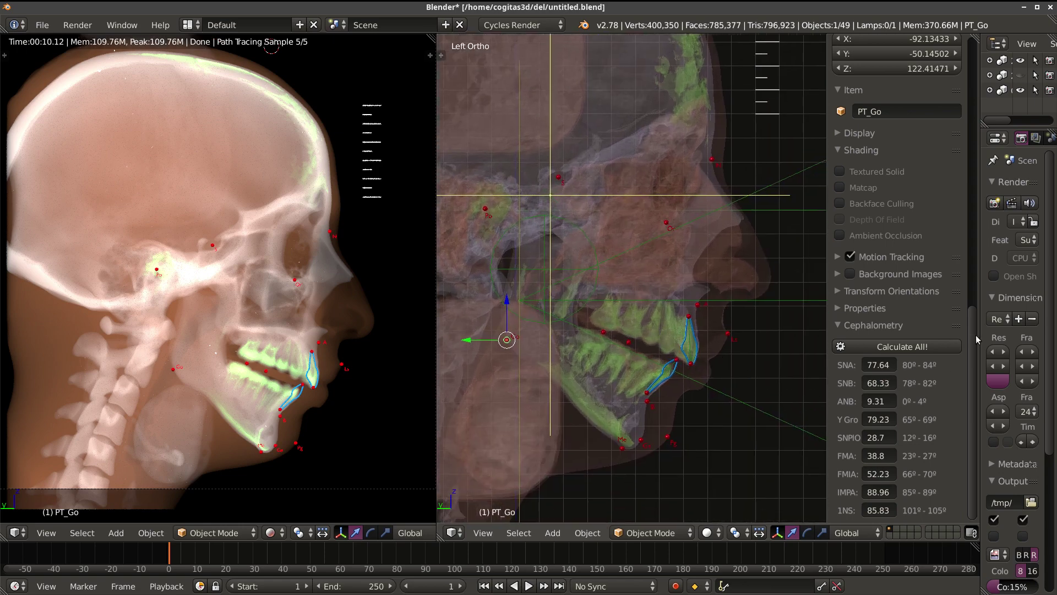
Step: Show the cephalometric lines and expand 2D_cephalometry_lines in an enlarged Outliner
left_click_drag(980, 337, 852, 338)
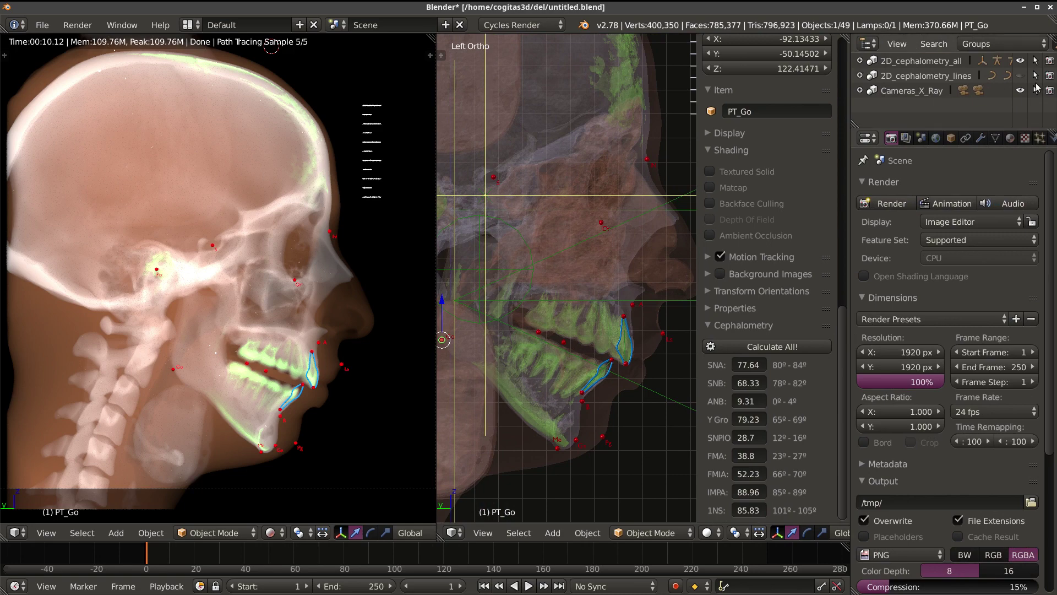
left_click(1022, 75)
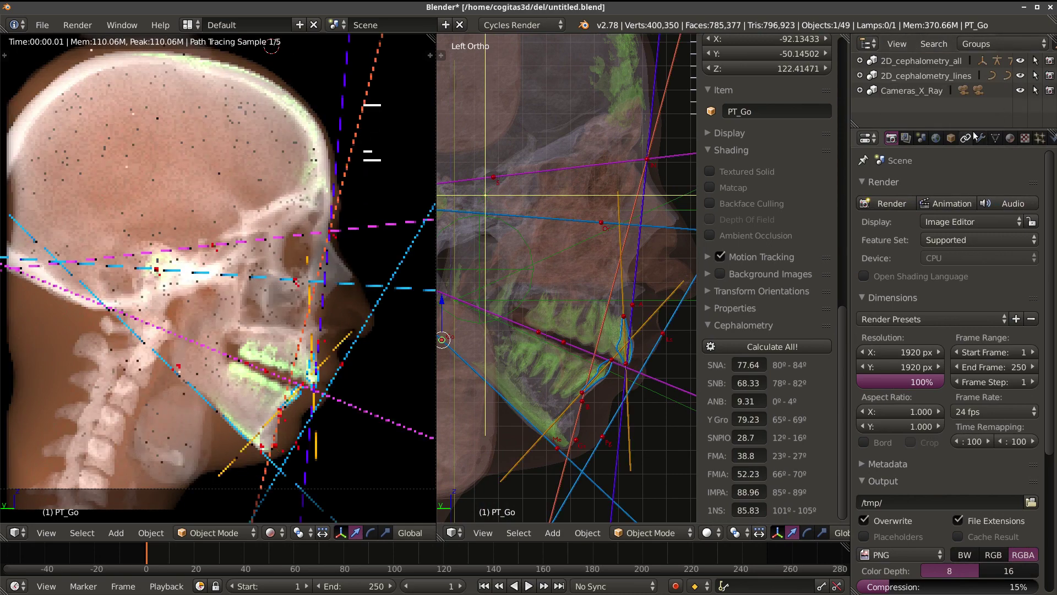
left_click_drag(976, 128, 975, 220)
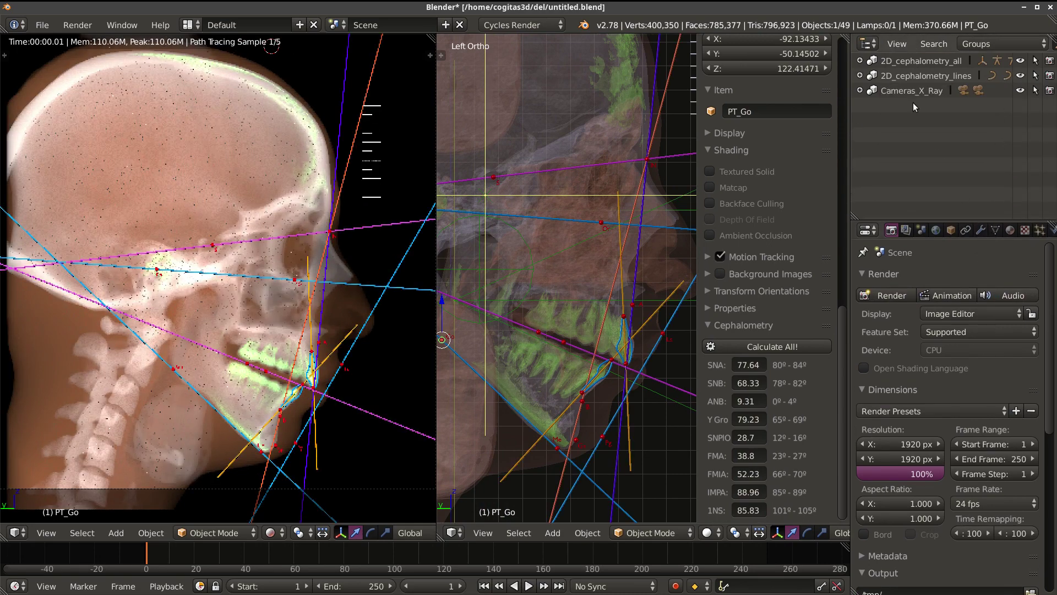
left_click(861, 75)
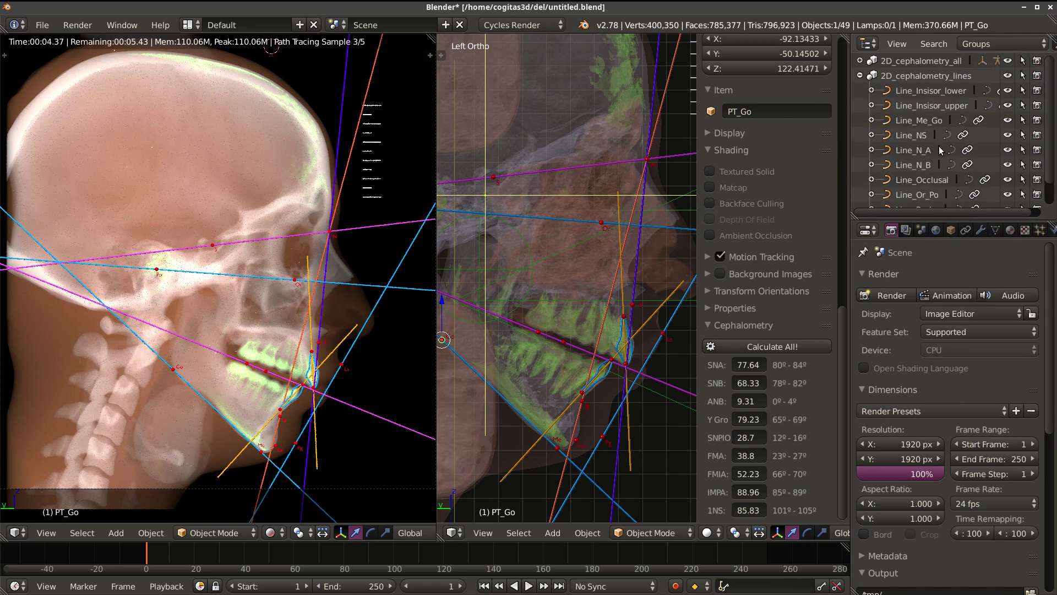
scroll(940, 147, "down", 1)
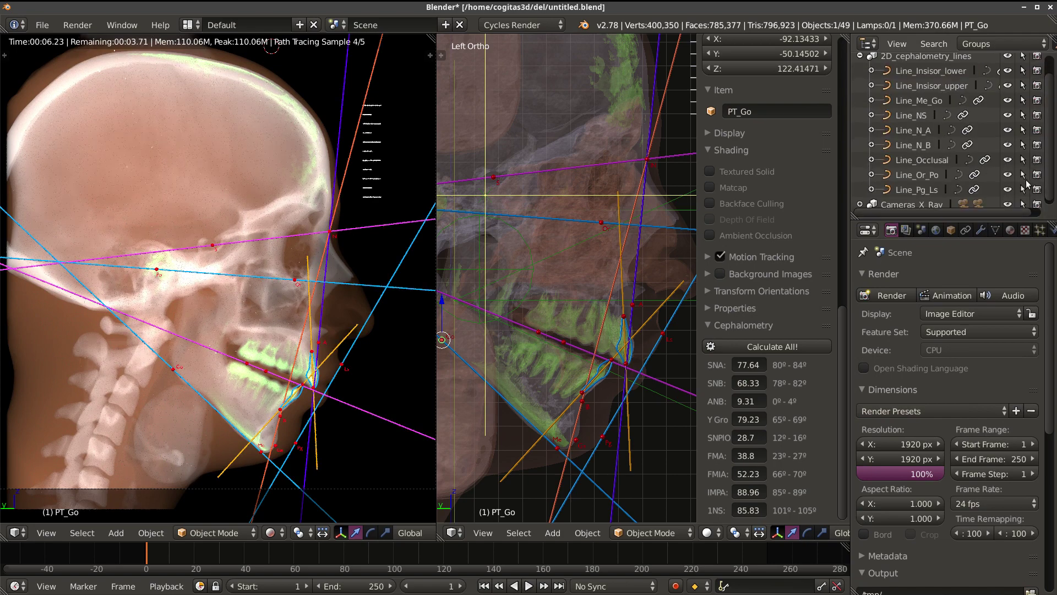
Step: Hide the Or–Po, Pg–Ls, occlusal, incisor, Me-Go and NS lines
left_click(1008, 174)
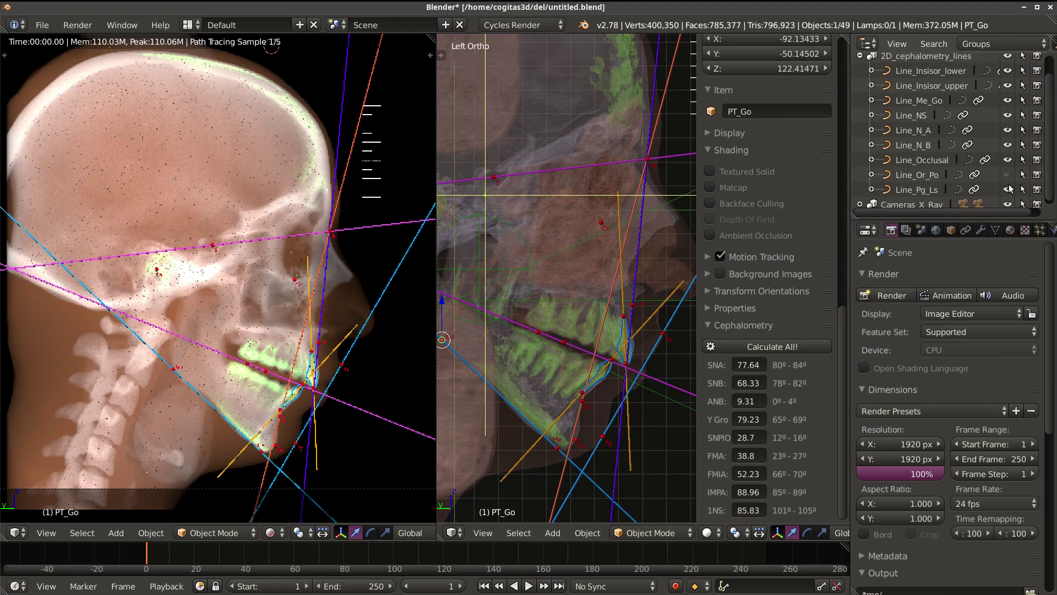
left_click(1008, 161)
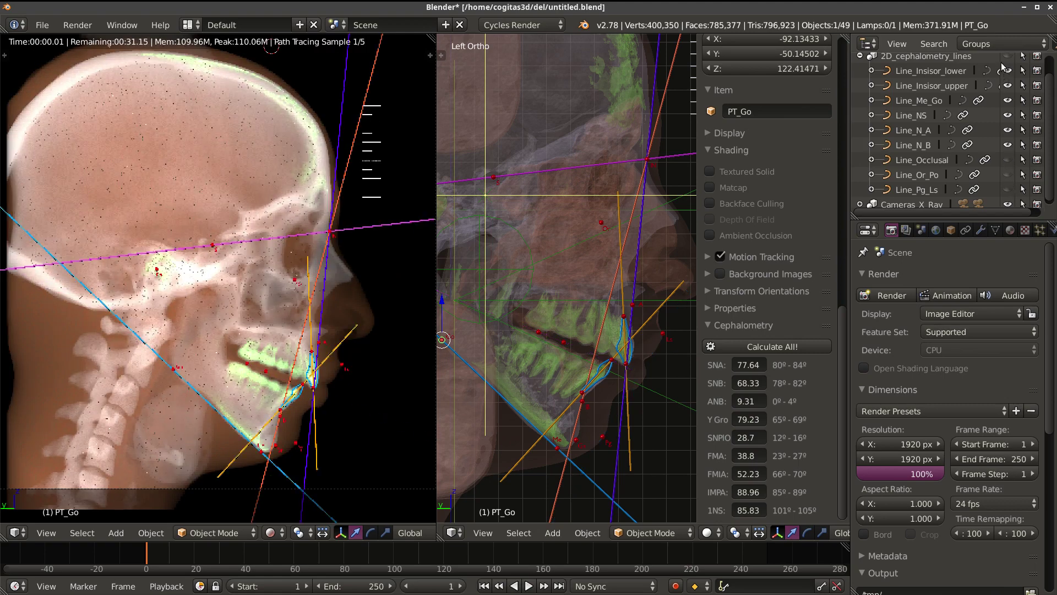
left_click(1008, 70)
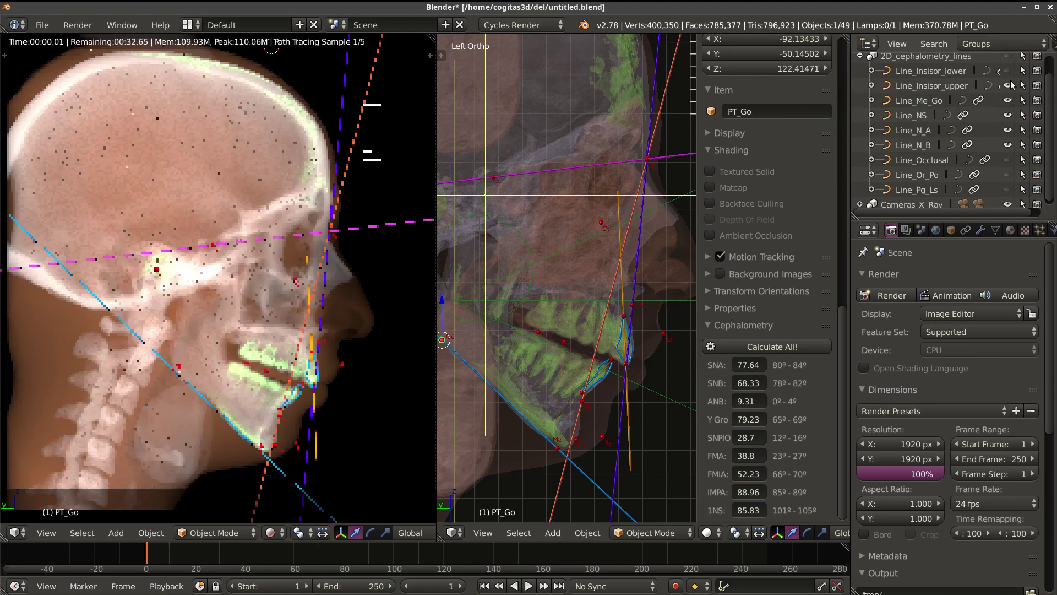
left_click(1007, 101)
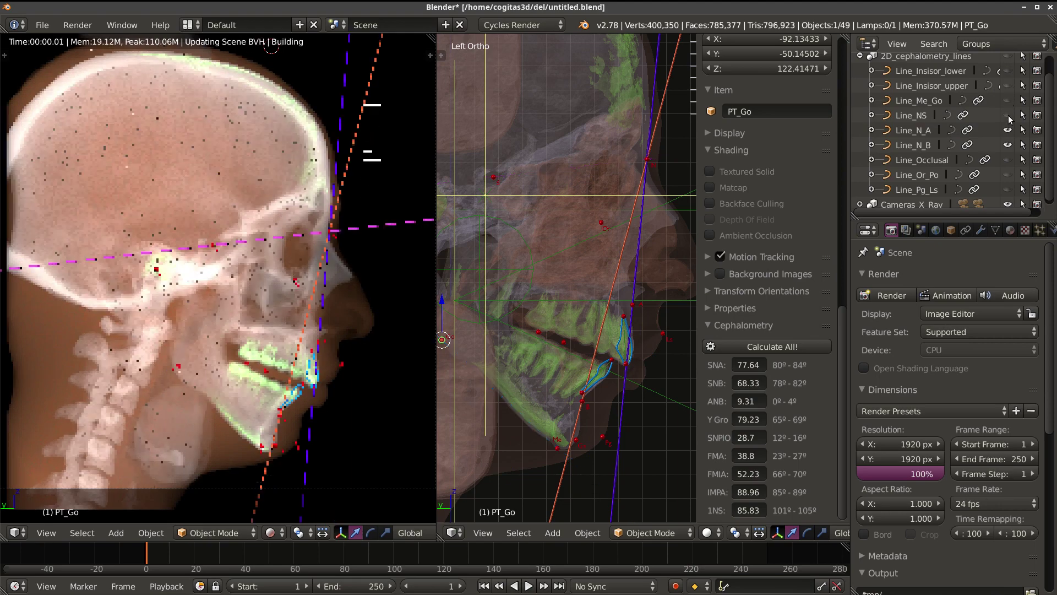
scroll(631, 260, "down", 2)
Step: Zoom into the chin and trial-move point PT_B, leaving it at its original position
scroll(622, 279, "up", 1)
scroll(594, 271, "up", 1)
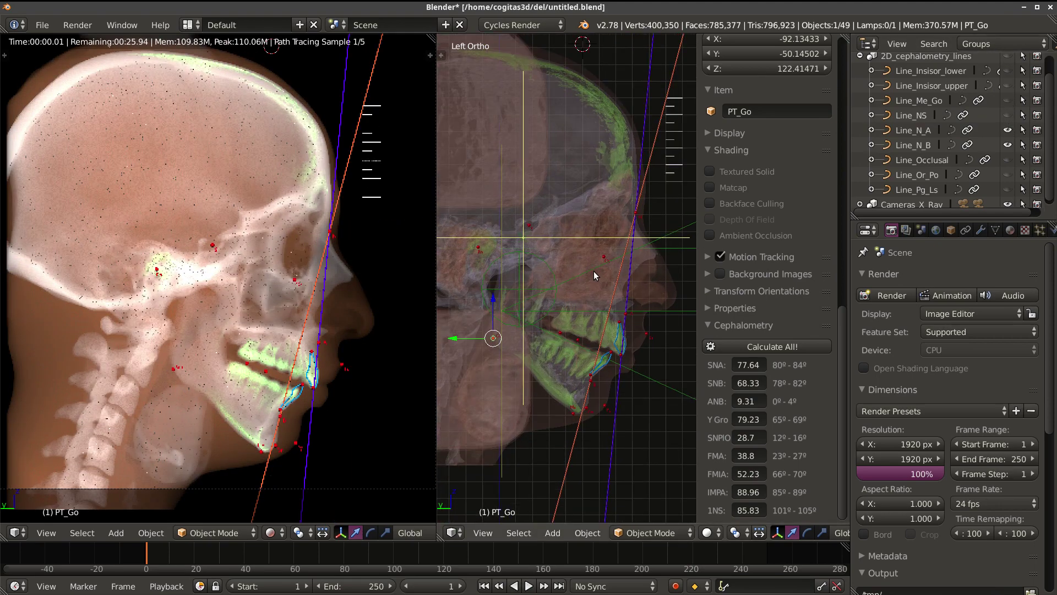
scroll(628, 271, "up", 1)
scroll(601, 254, "up", 1)
scroll(600, 259, "up", 1)
scroll(578, 342, "up", 1)
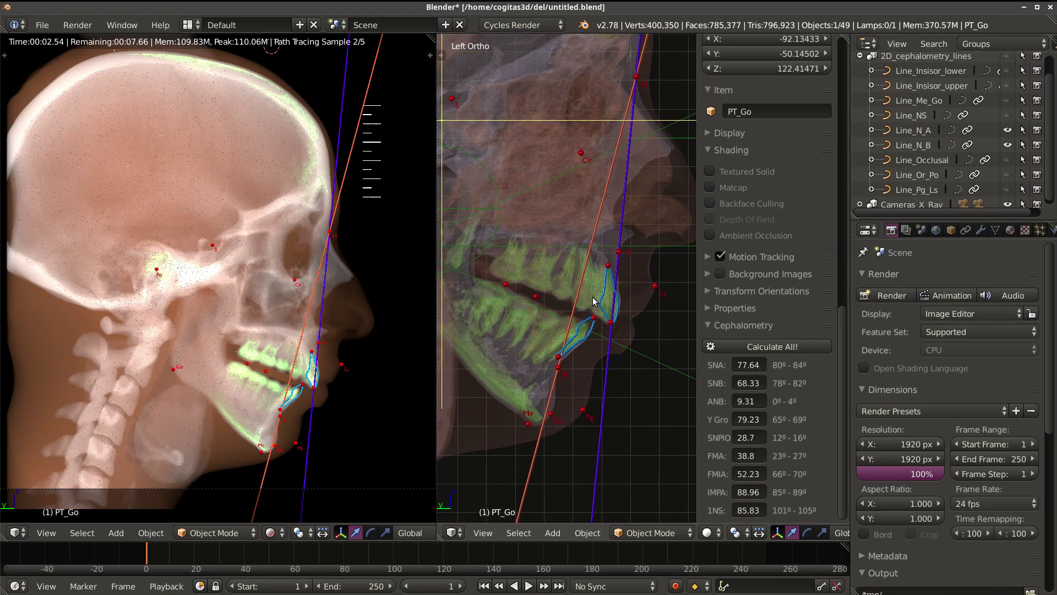
scroll(561, 414, "up", 1)
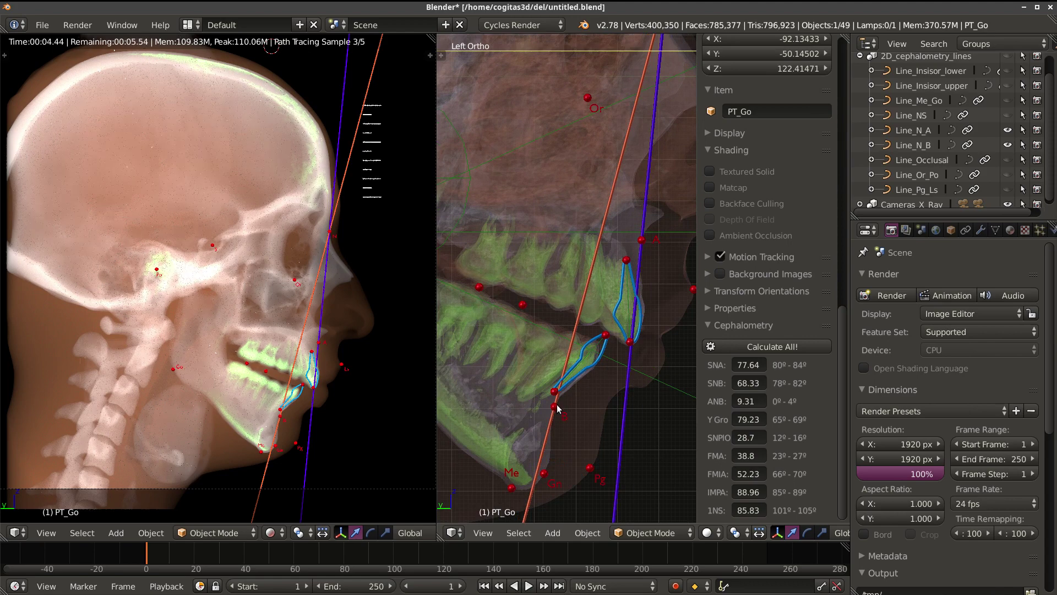
right_click(558, 405)
scroll(557, 406, "down", 1)
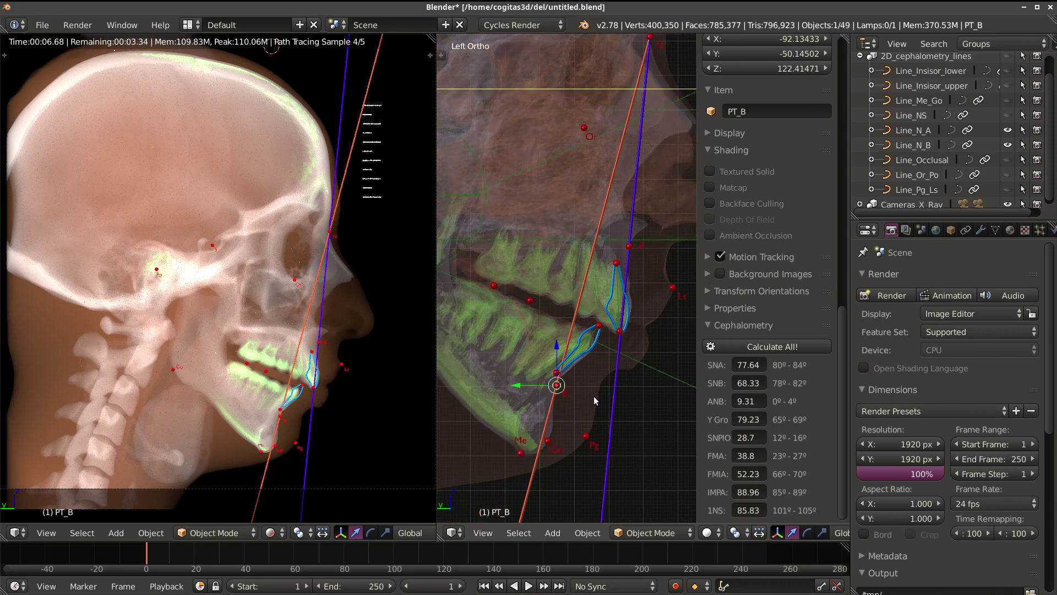
key("g")
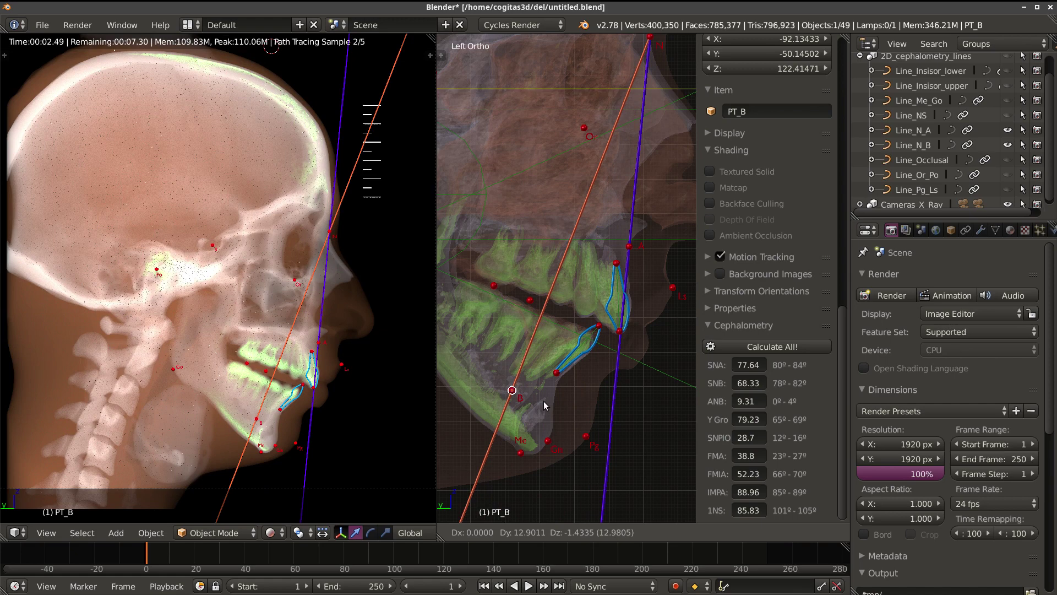
left_click(590, 402)
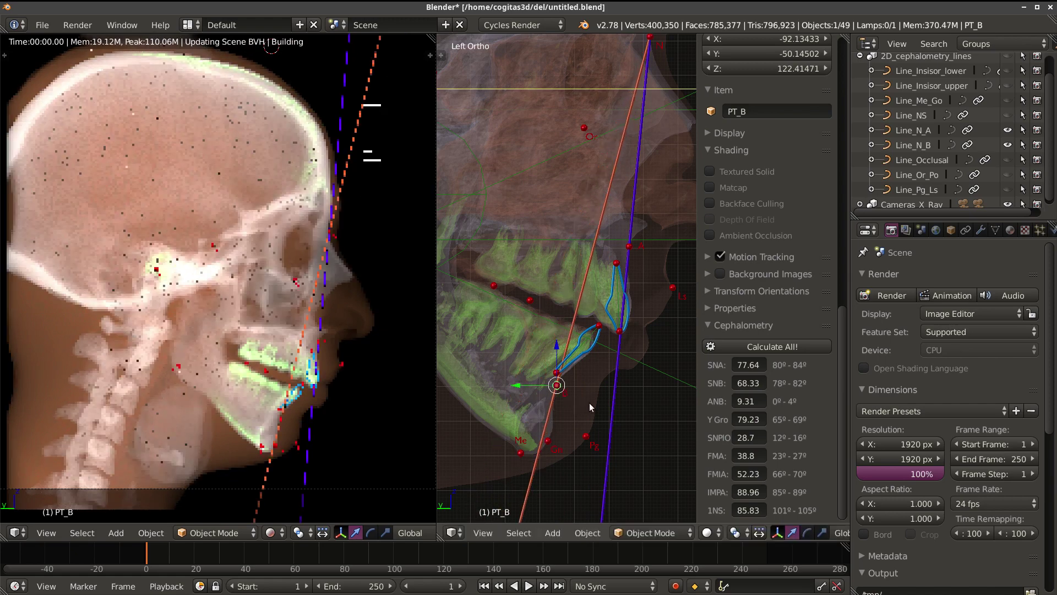
scroll(644, 345, "down", 2)
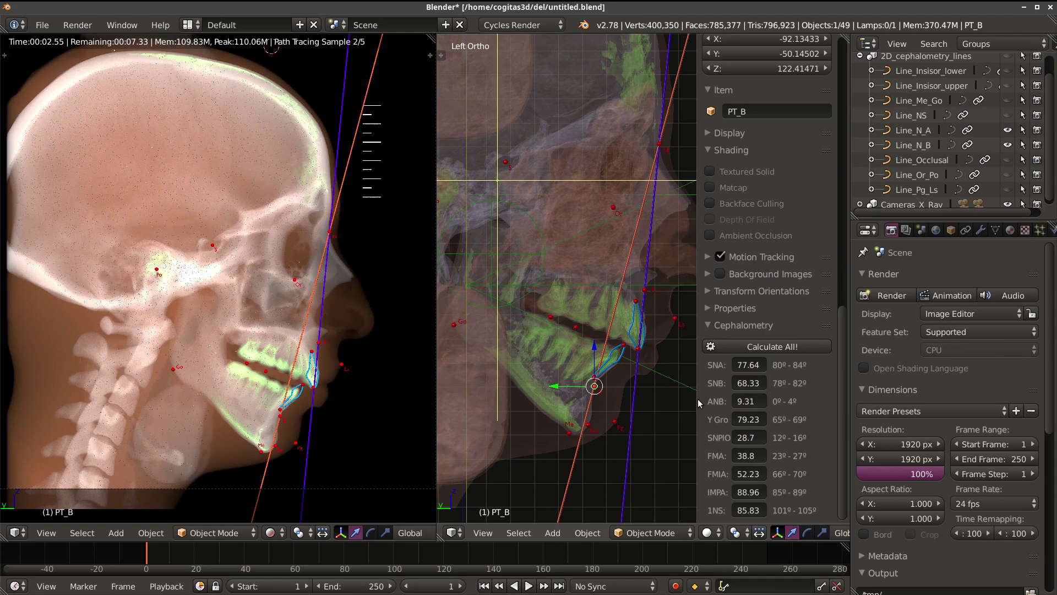
Step: Hide the side panel showing the cephalometric angle values
key("n")
scroll(690, 372, "down", 1)
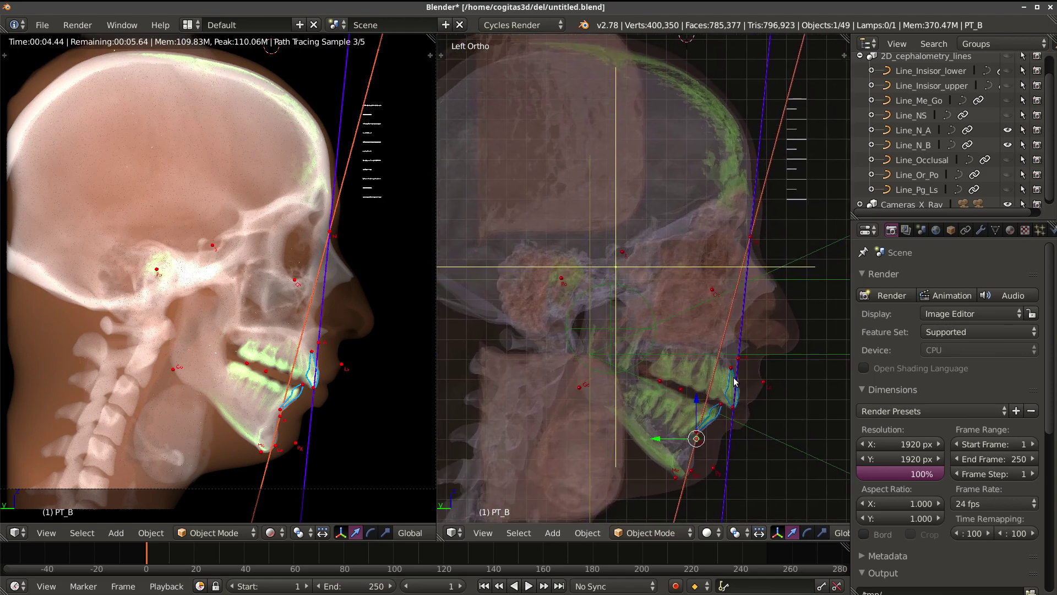
scroll(230, 355, "up", 2)
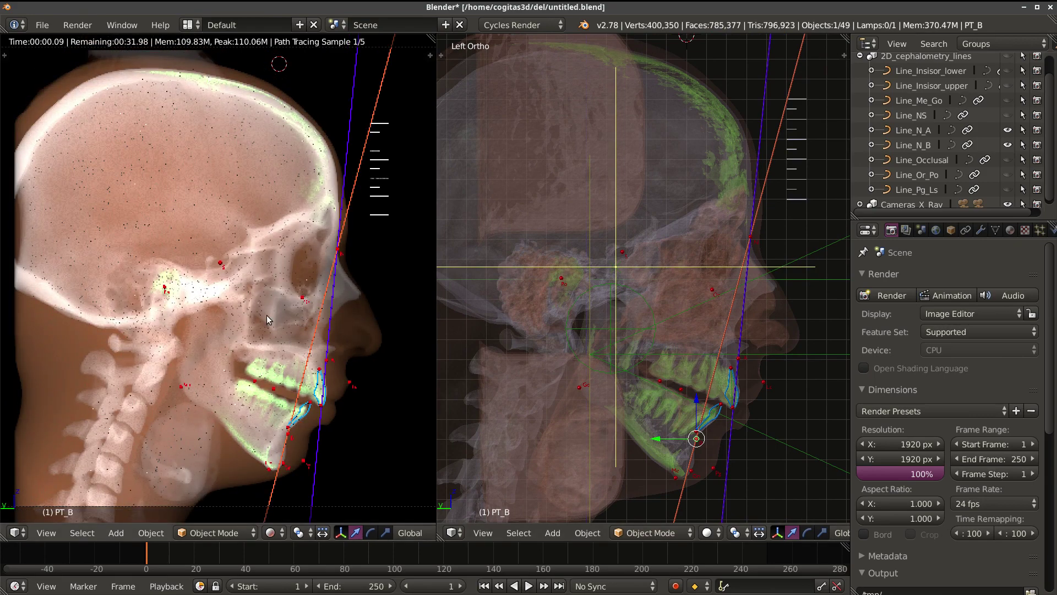
Step: Collapse the lines group and hide 2D_cephalometry_all in the Outliner
mouse_move(573, 279)
middle_mouse_down()
mouse_move(609, 353)
mouse_move(694, 327)
mouse_move(635, 338)
mouse_move(636, 323)
mouse_move(642, 344)
middle_mouse_up()
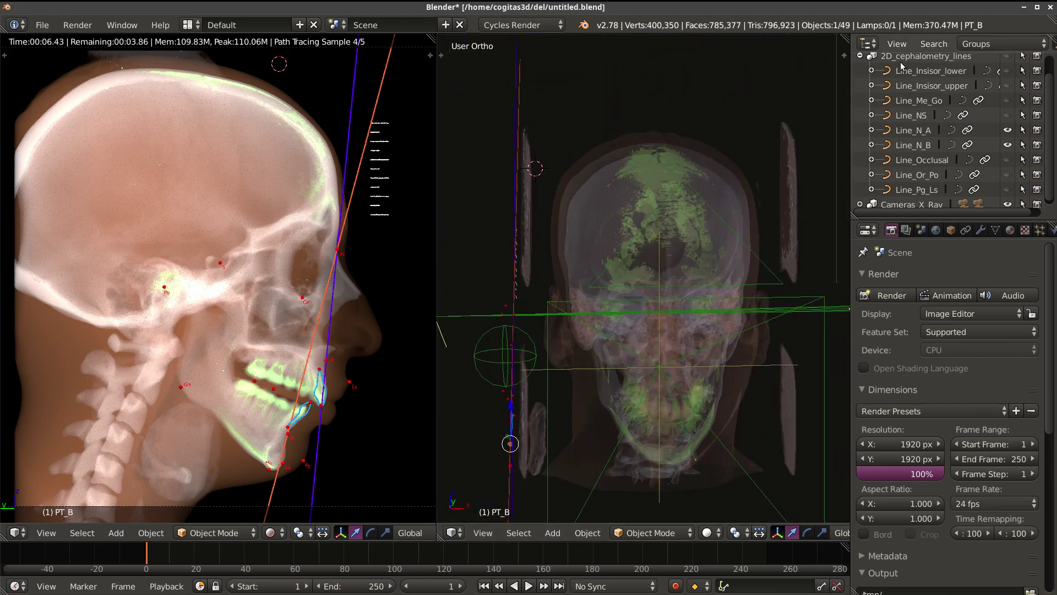
left_click(860, 57)
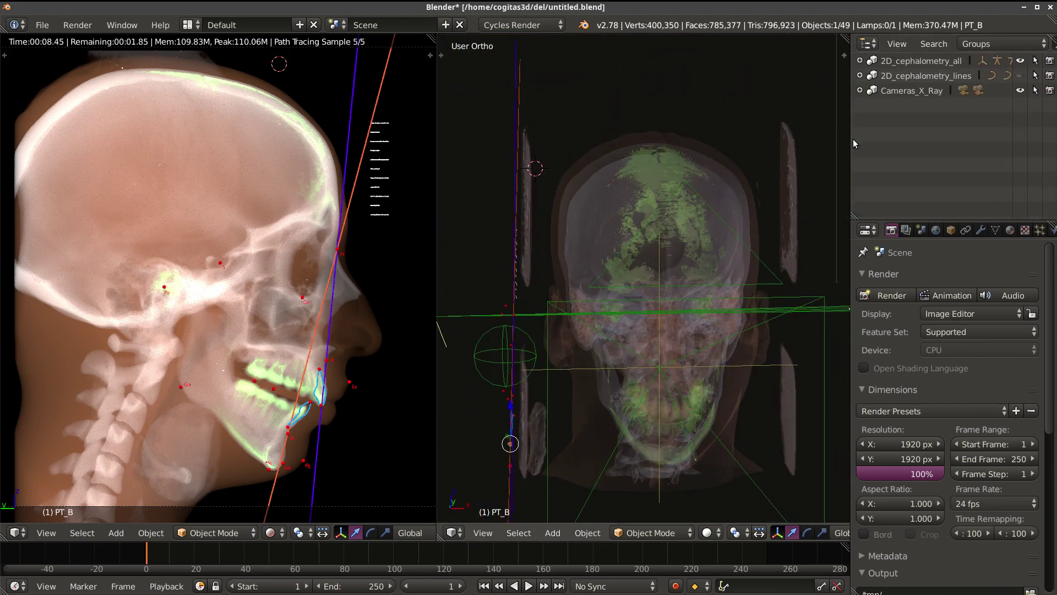
left_click_drag(851, 141, 806, 141)
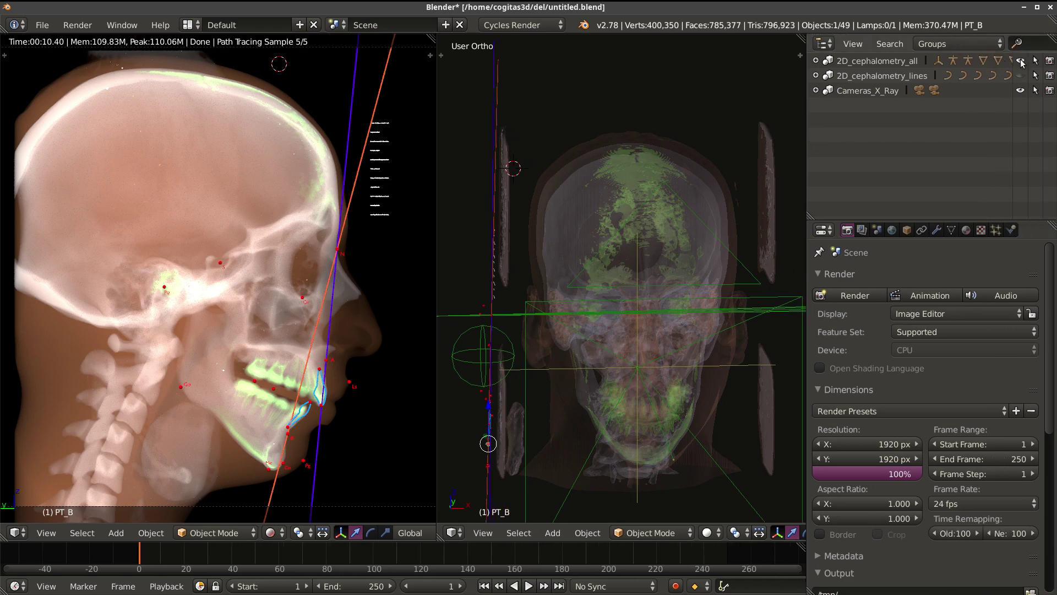
left_click(1022, 61)
Step: Toggle Cameras_X_Ray visibility off and back on, then make Camera_X_Ray_Panoramic active
mouse_move(639, 259)
middle_mouse_down()
mouse_move(676, 259)
mouse_move(680, 290)
middle_mouse_up()
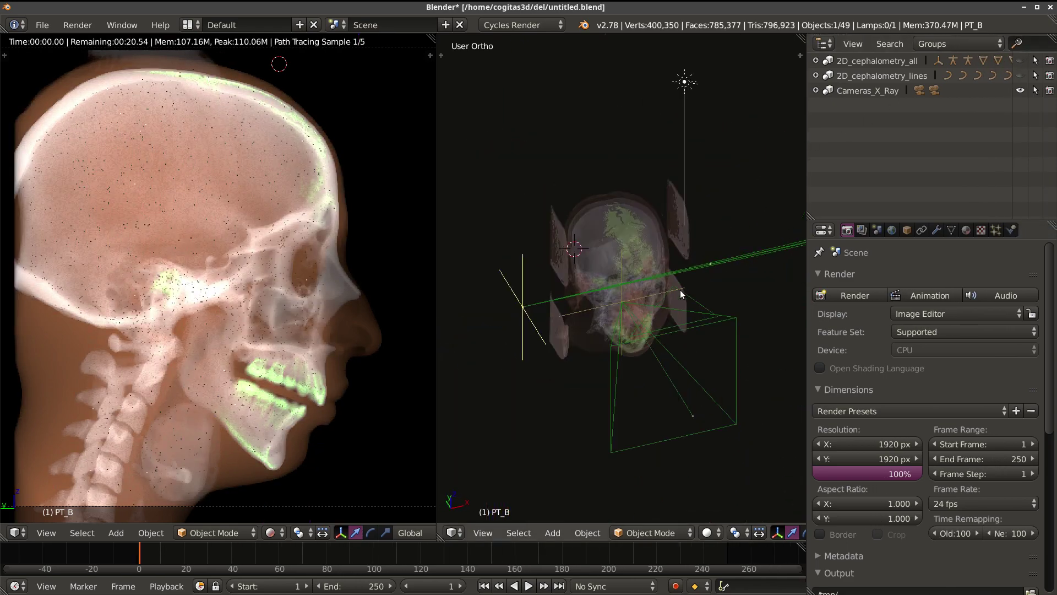
left_click(935, 90)
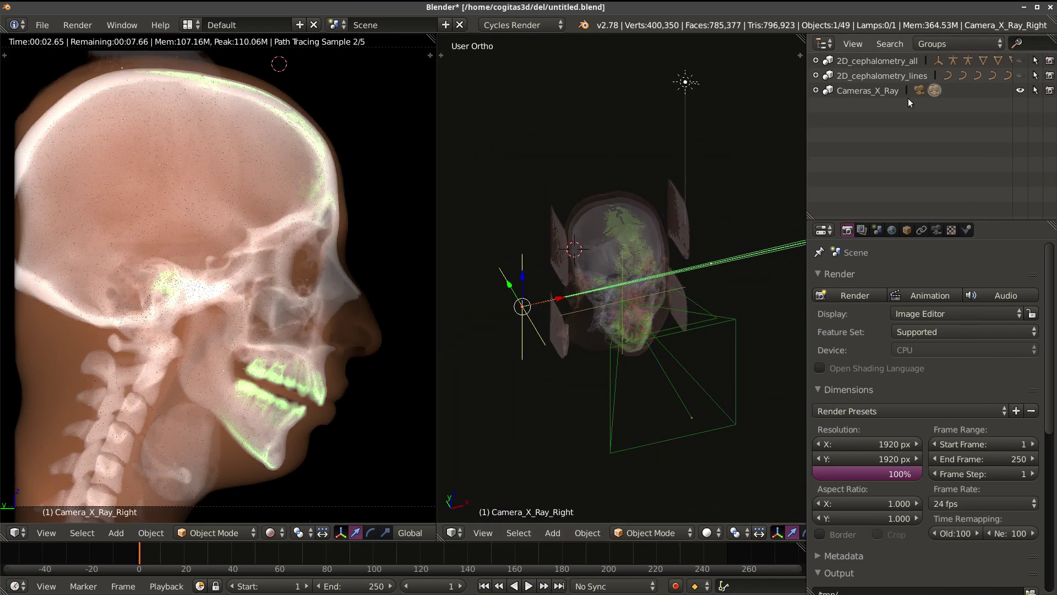
left_click(1016, 91)
left_click(1016, 91)
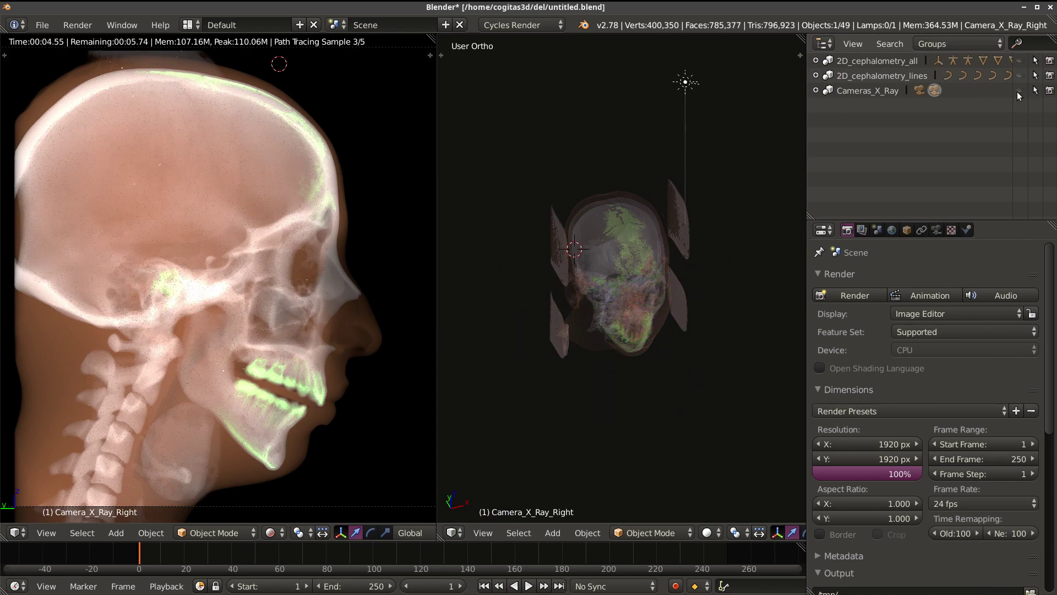
left_click(1016, 92)
scroll(656, 273, "up", 2)
middle_click_drag(655, 273, 672, 375)
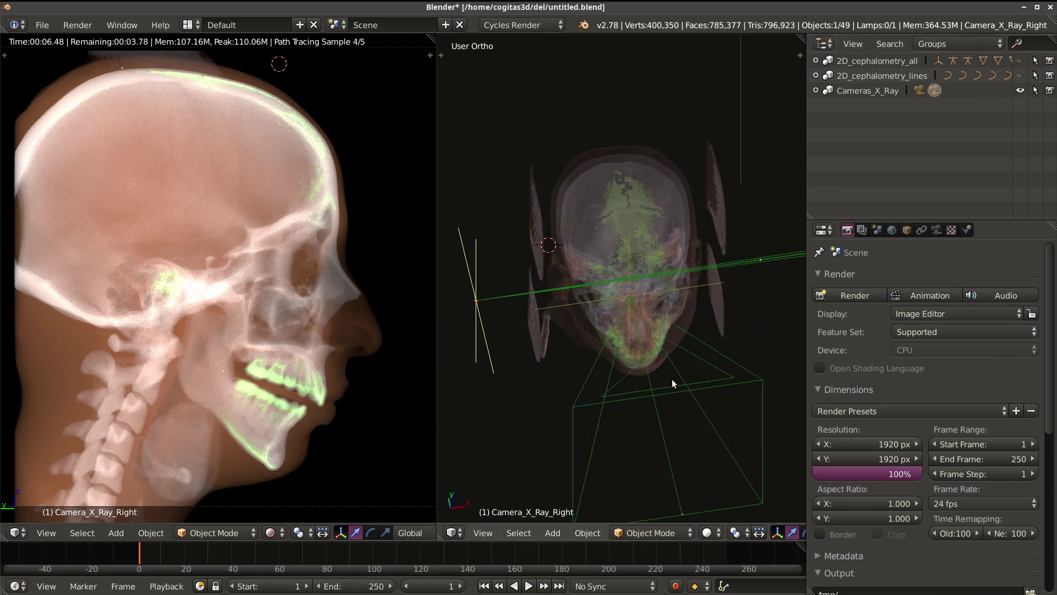
right_click(667, 392)
key("ctrl+KP_0")
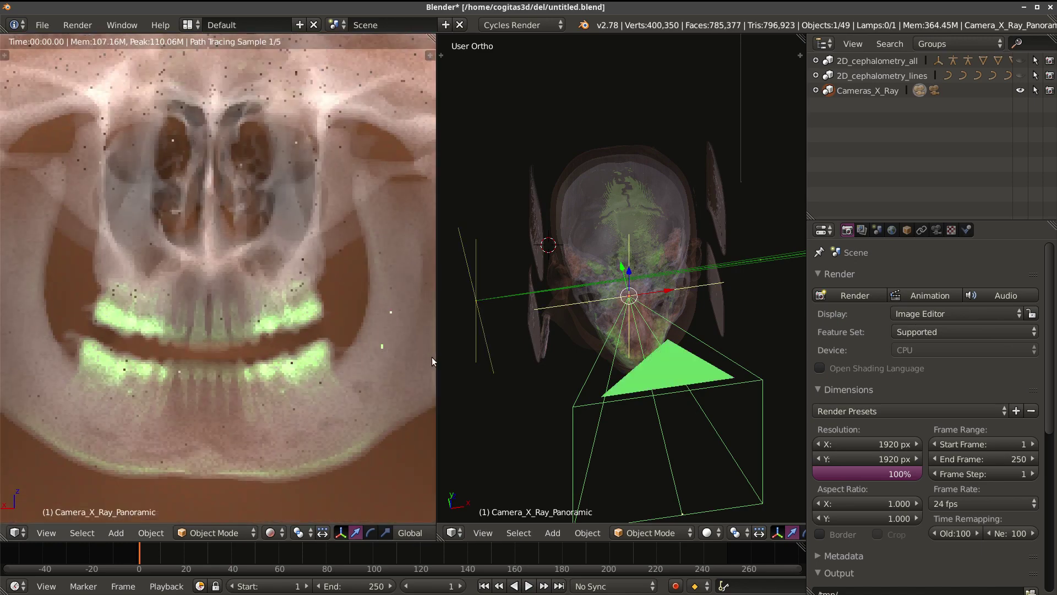
Step: Widen the panoramic render pane, orbit the head frontally, and deselect all objects
left_click_drag(435, 358, 545, 366)
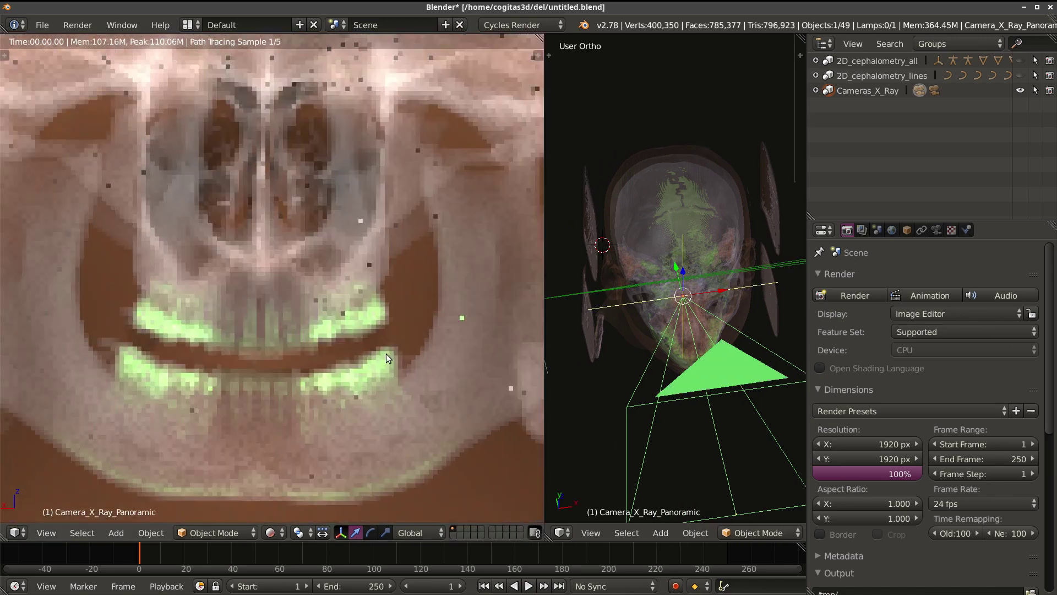
scroll(365, 356, "down", 1)
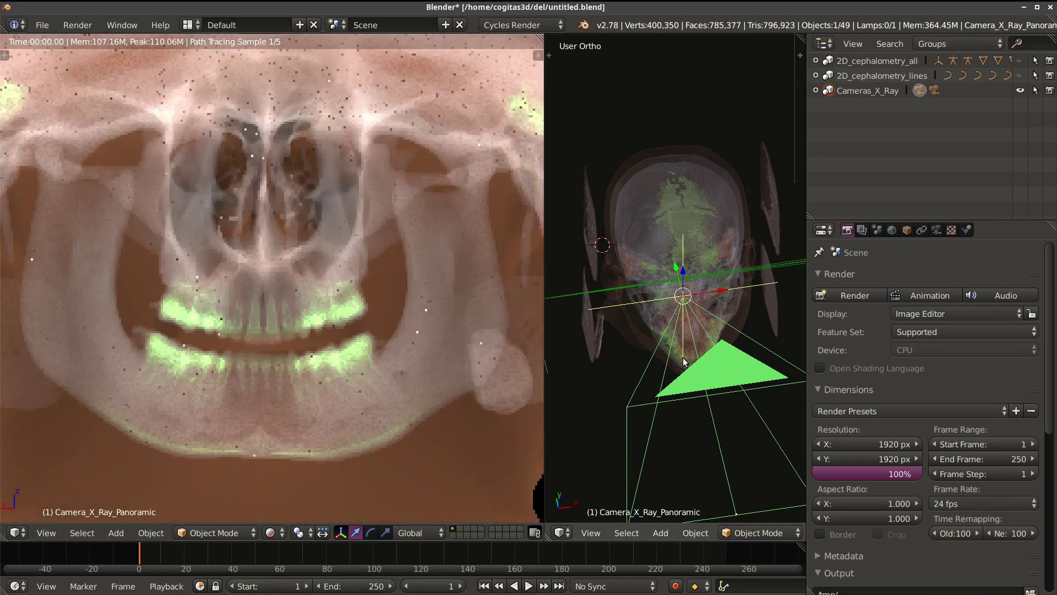
middle_click_drag(684, 361, 692, 147)
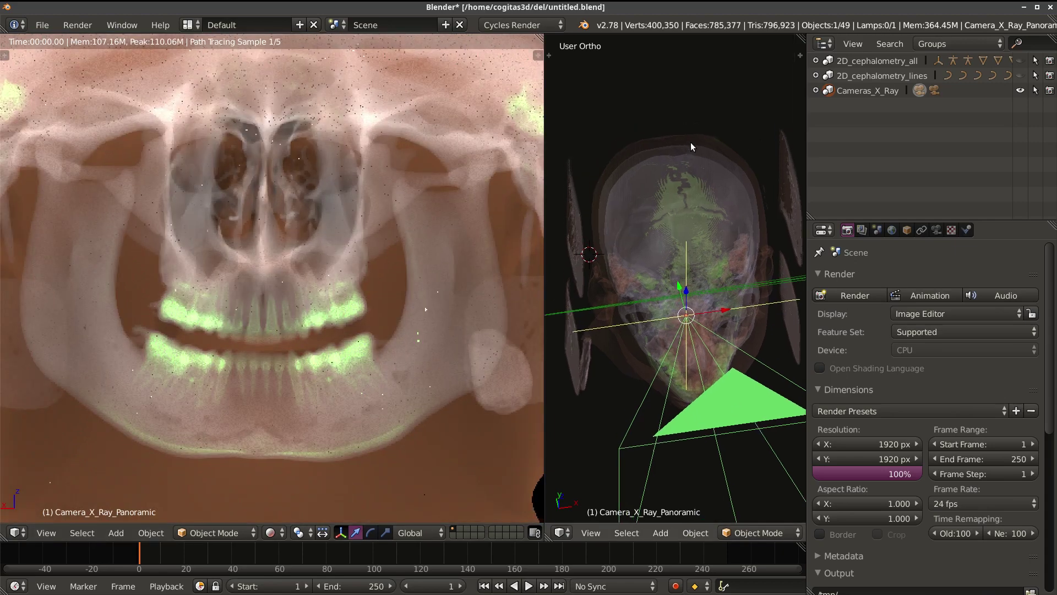
right_click(654, 140)
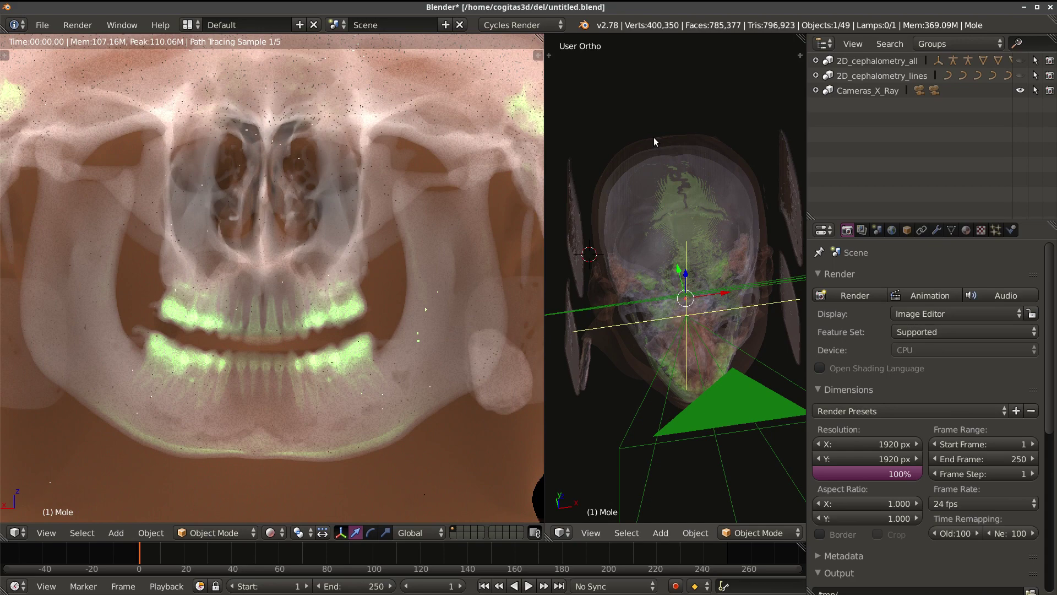
key("a")
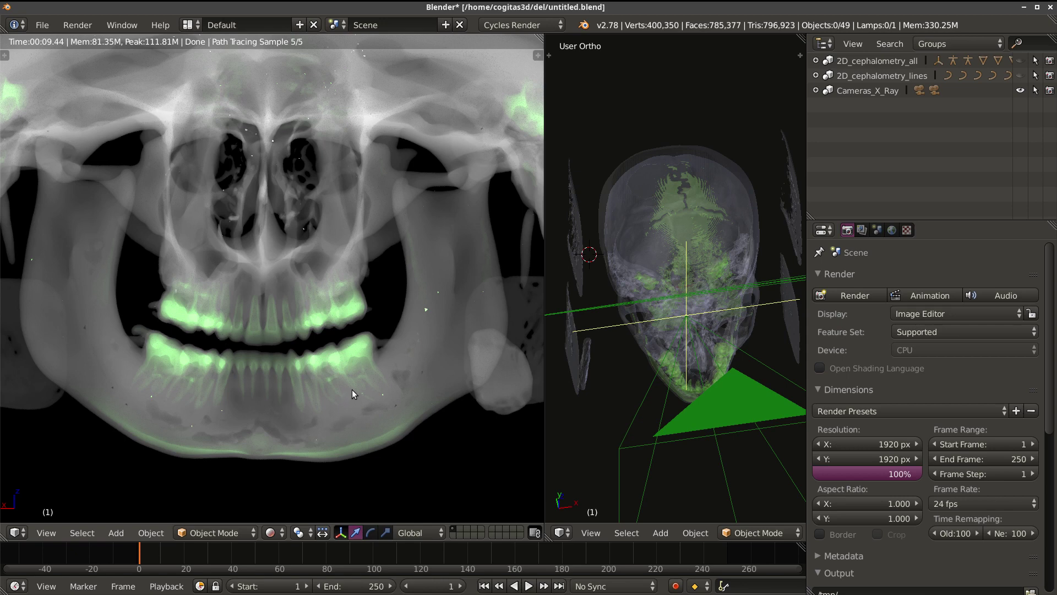
Step: Slightly adjust the framing of the frontal panoramic X-ray render
middle_click_drag(323, 391, 323, 397)
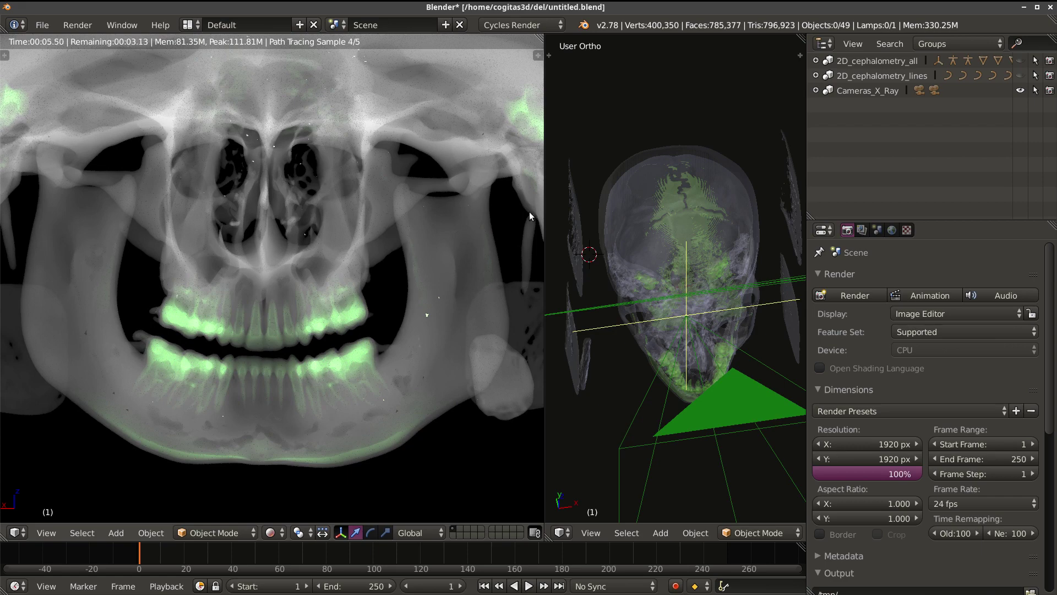
right_click(974, 10)
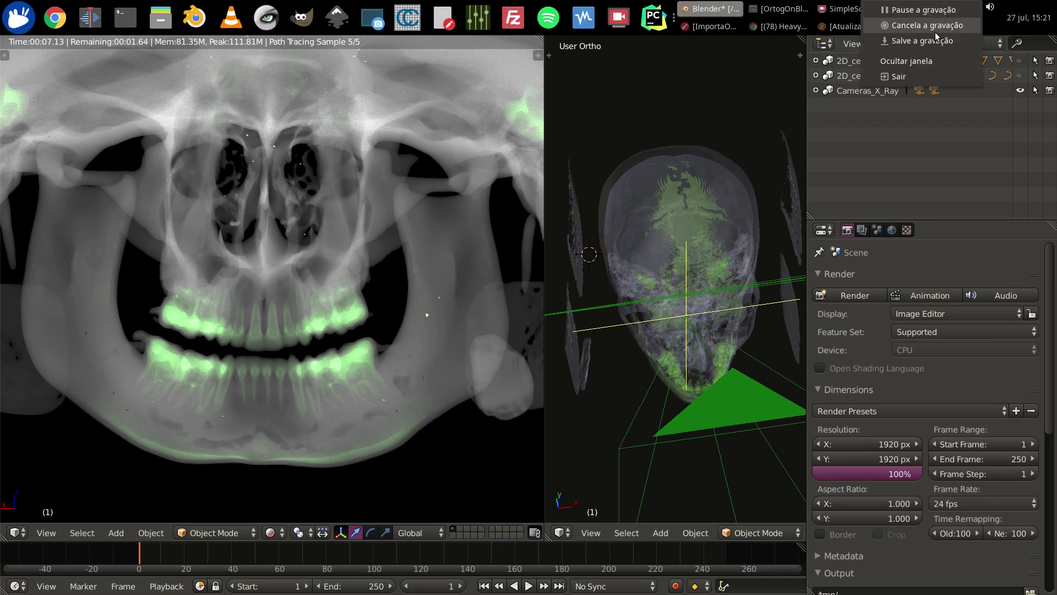